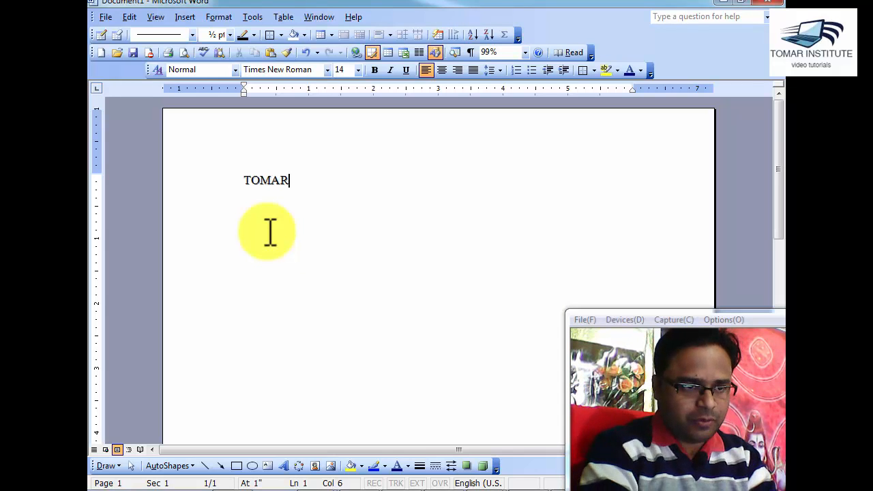
Step: Complete the first line as "TOMAR Institute of Computer" and enter "DCA" on the second line
{"action": "type", "text": "Institute of"}
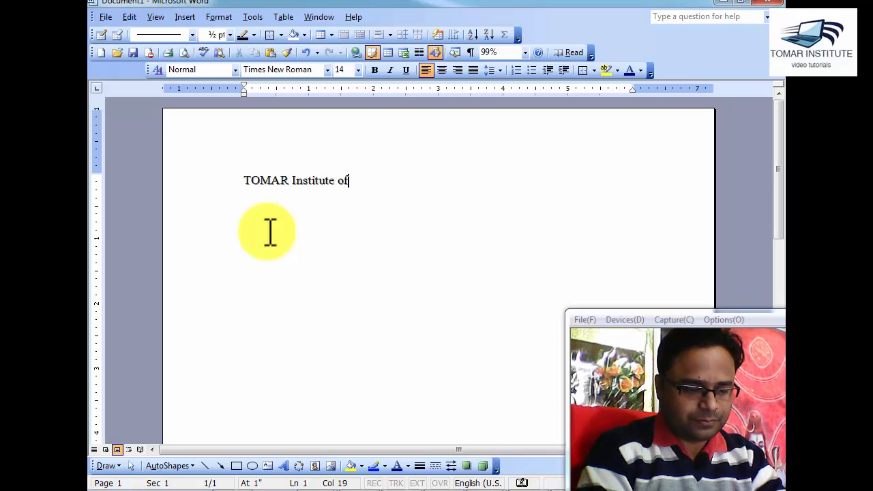
{"action": "type", "text": "puter"}
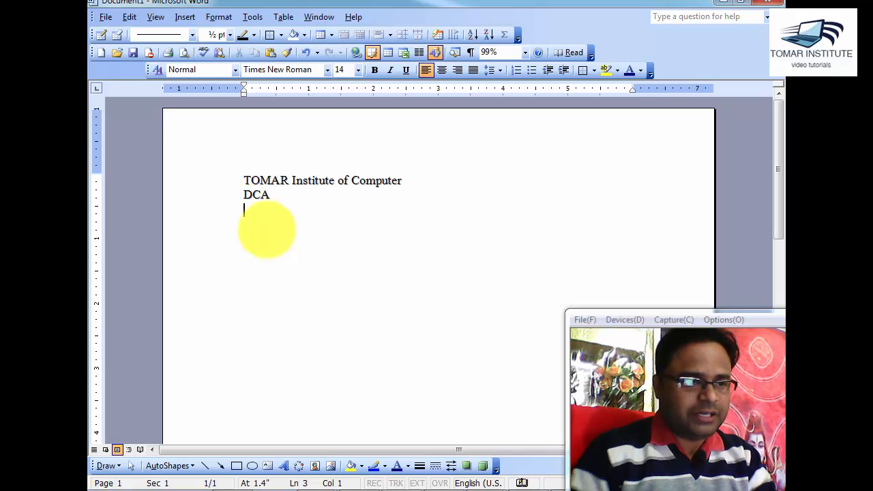
Step: Start from the end of the DCA line and leave an empty line below it
{"action": "left_click_drag", "start_coordinate": [405, 182], "coordinate": [272, 183]}
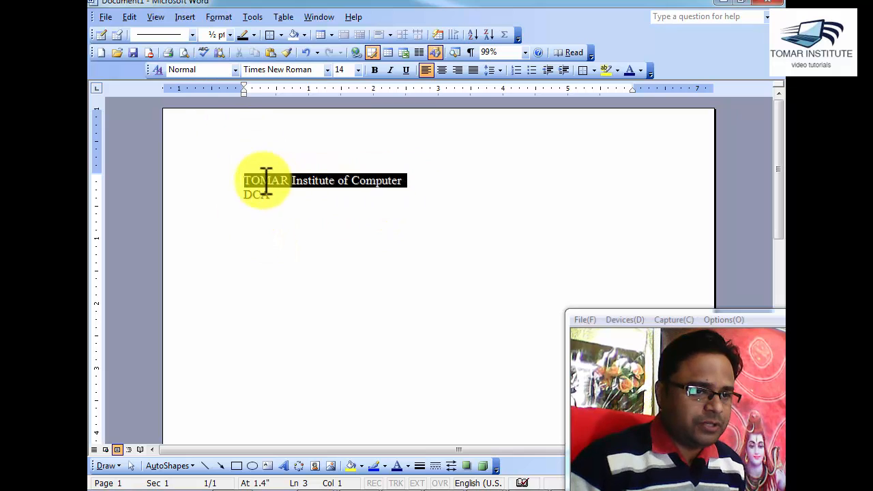
{"action": "left_click", "coordinate": [256, 190]}
{"action": "left_click", "coordinate": [217, 197]}
{"action": "left_click", "coordinate": [281, 217]}
{"action": "left_click", "coordinate": [281, 196]}
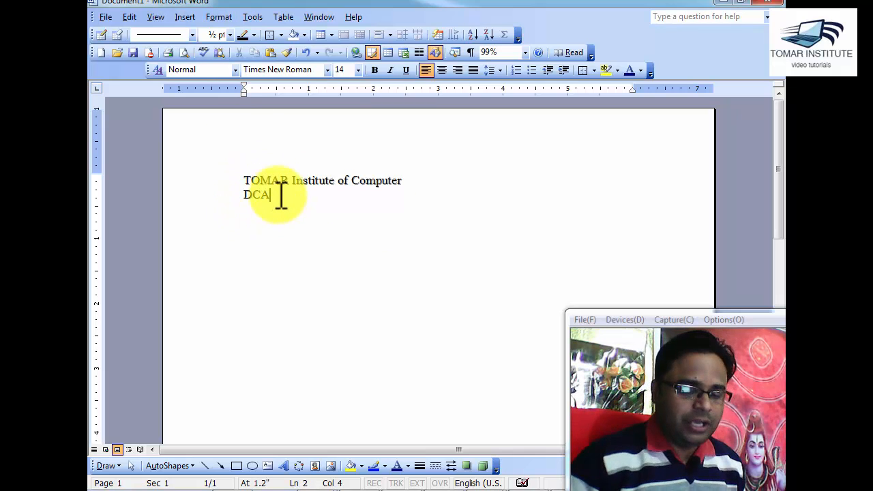
{"action": "key", "text": "Return"}
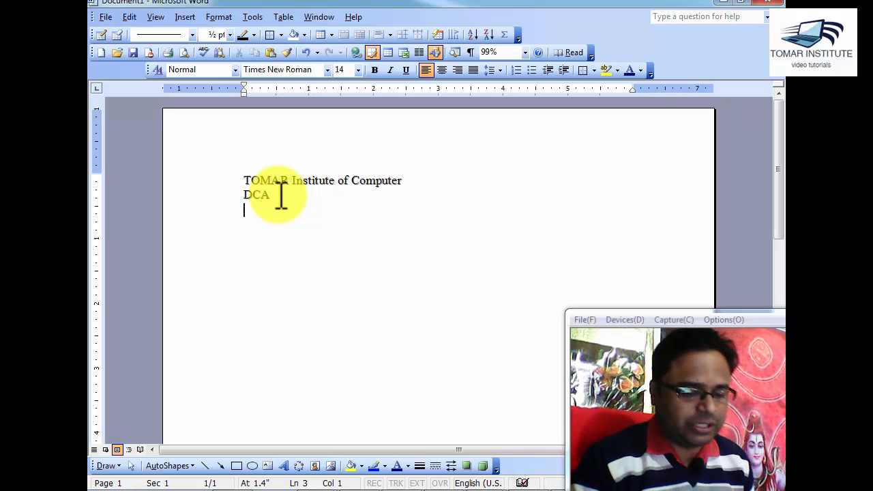
{"action": "key", "text": "Return"}
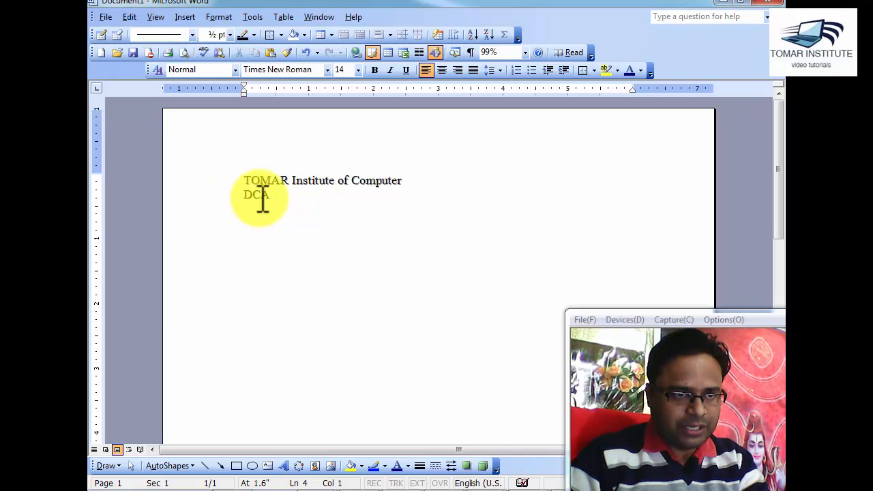
Step: Open the Word Help topic "Specify how Word selects text" under Working with Text and expand the entry on selecting the paragraph mark
{"action": "left_click", "coordinate": [349, 19]}
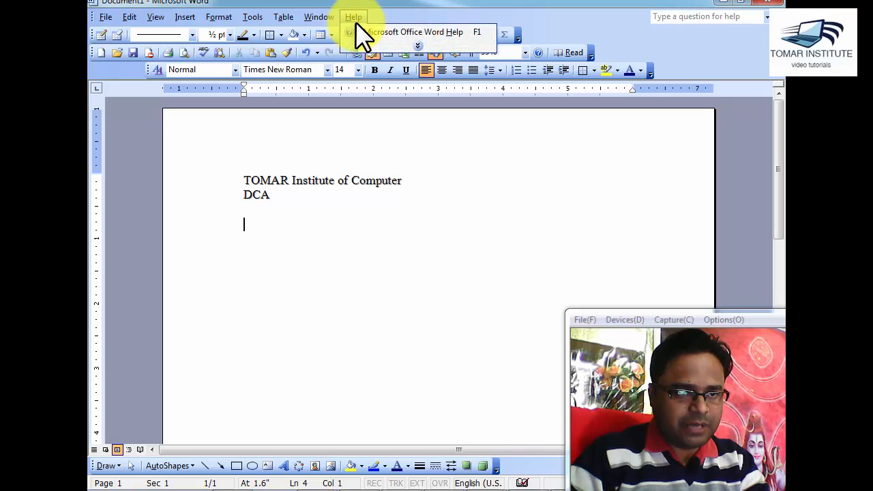
{"action": "left_click", "coordinate": [359, 31]}
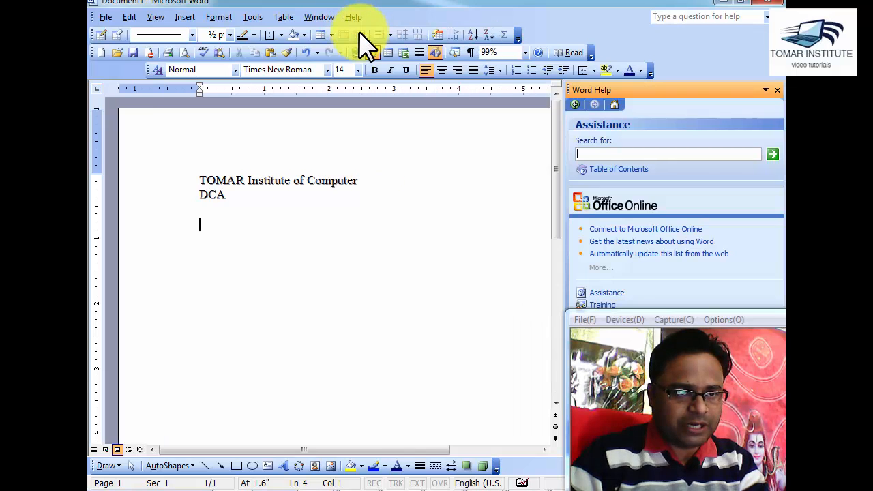
{"action": "left_click", "coordinate": [617, 171]}
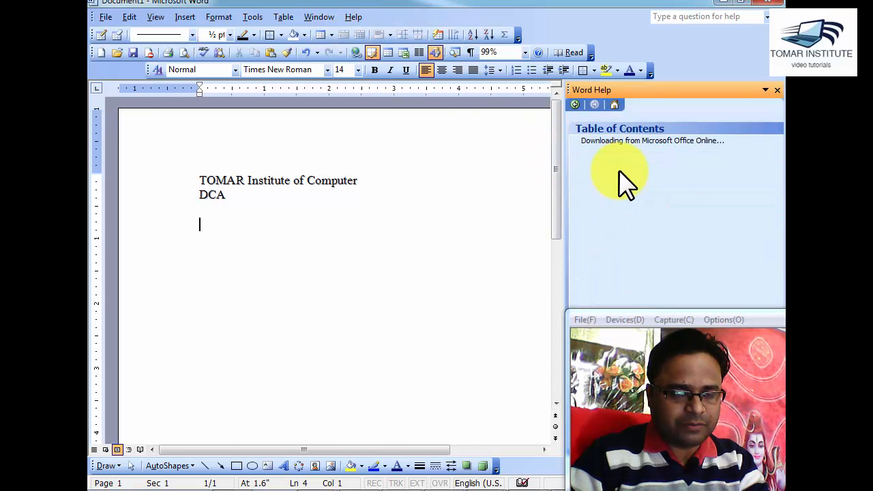
{"action": "left_click", "coordinate": [620, 185]}
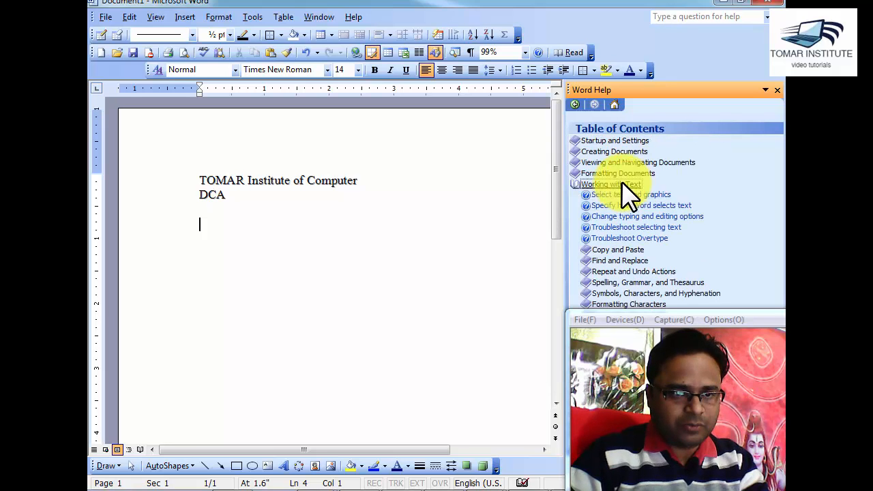
{"action": "left_click", "coordinate": [614, 205]}
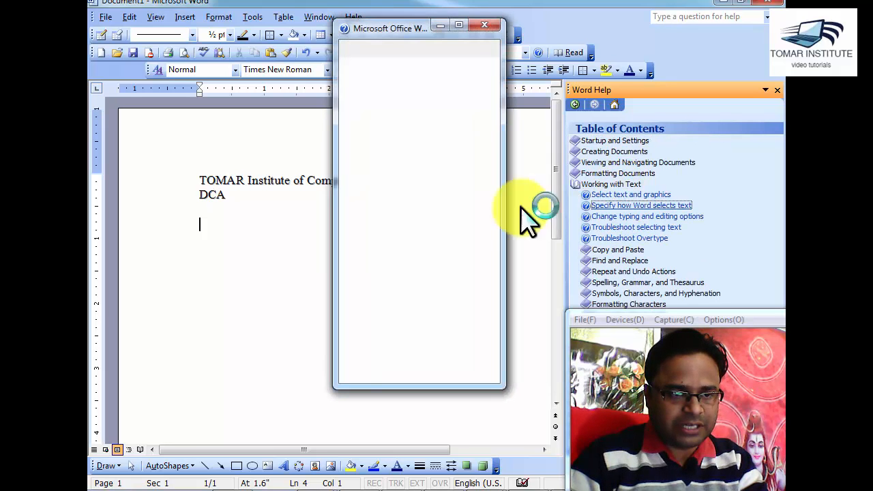
{"action": "left_click", "coordinate": [374, 127]}
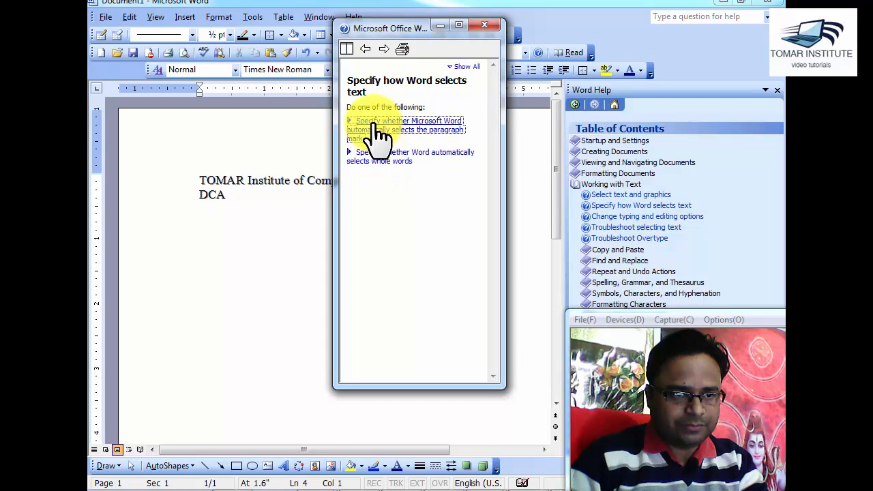
Step: Copy the help paragraph beginning "When you select text in a paragraph" and close both the help topic and Word Help
{"action": "left_click_drag", "start_coordinate": [350, 153], "coordinate": [423, 214]}
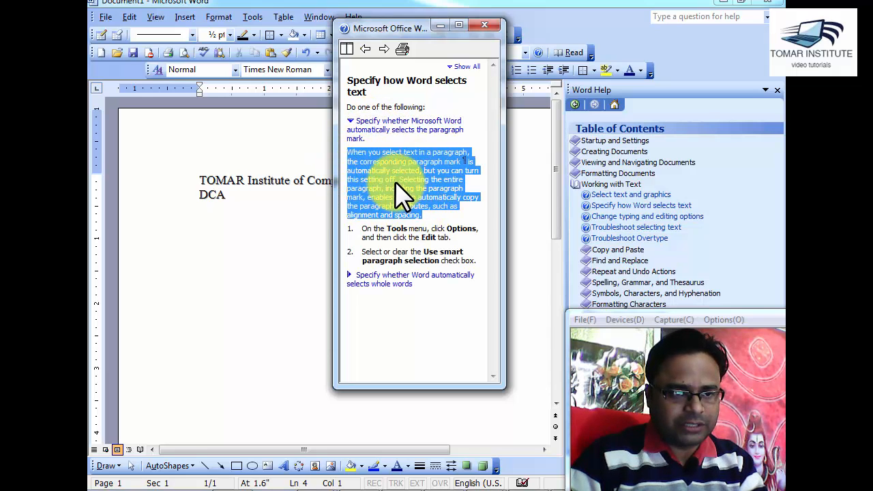
{"action": "right_click", "coordinate": [410, 181]}
{"action": "left_click", "coordinate": [423, 191]}
{"action": "left_click", "coordinate": [484, 26]}
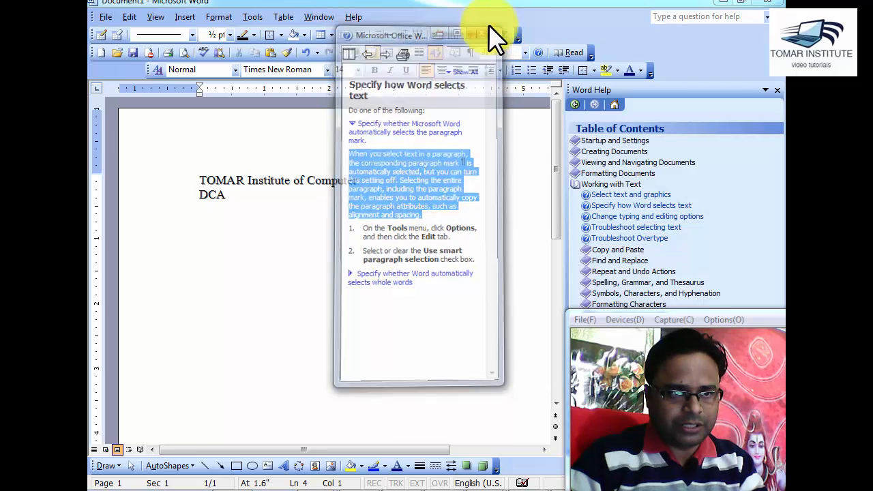
{"action": "left_click", "coordinate": [777, 90]}
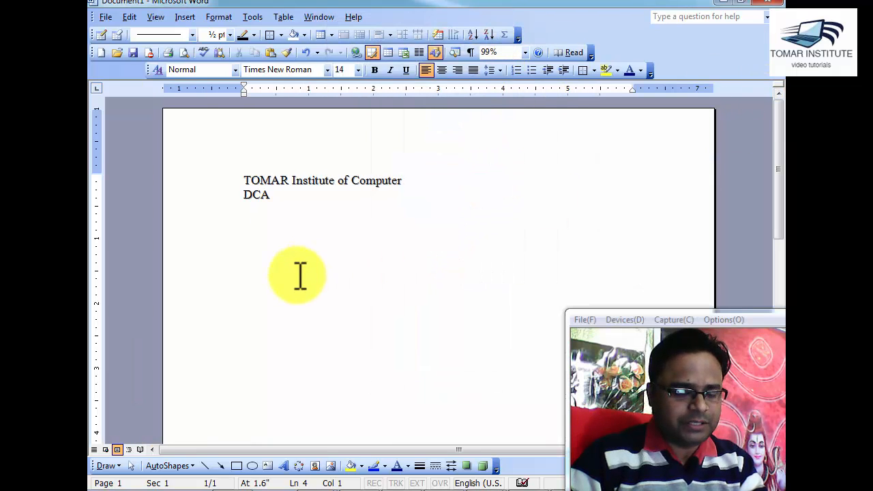
Step: Paste the copied help paragraph below DCA, then paste it again as a second paragraph after an empty line
{"action": "key", "text": "ctrl+v"}
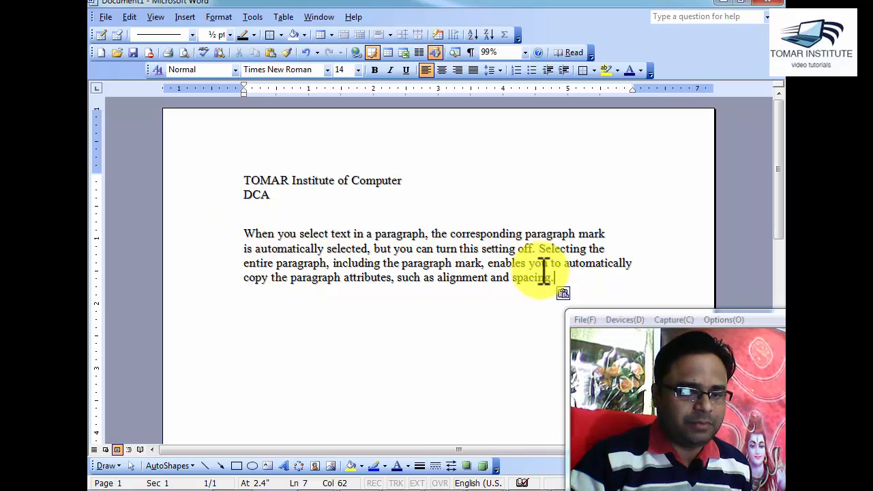
{"action": "key", "text": "Return"}
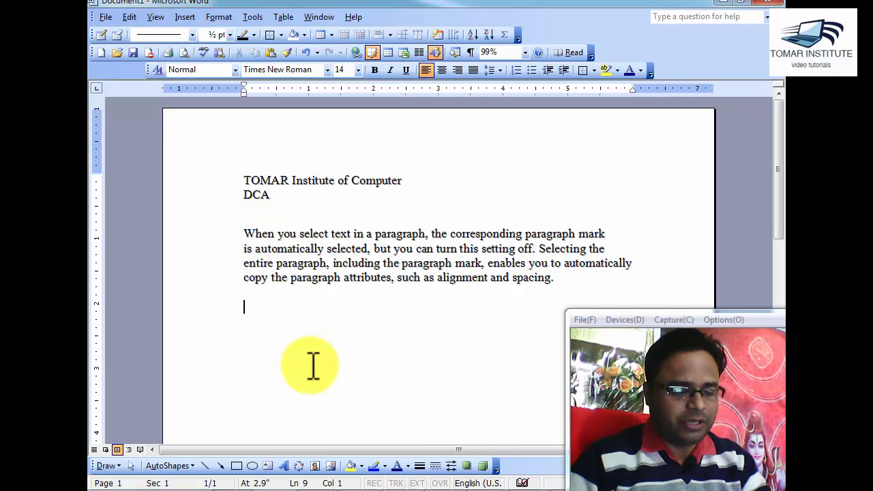
{"action": "key", "text": "ctrl+v"}
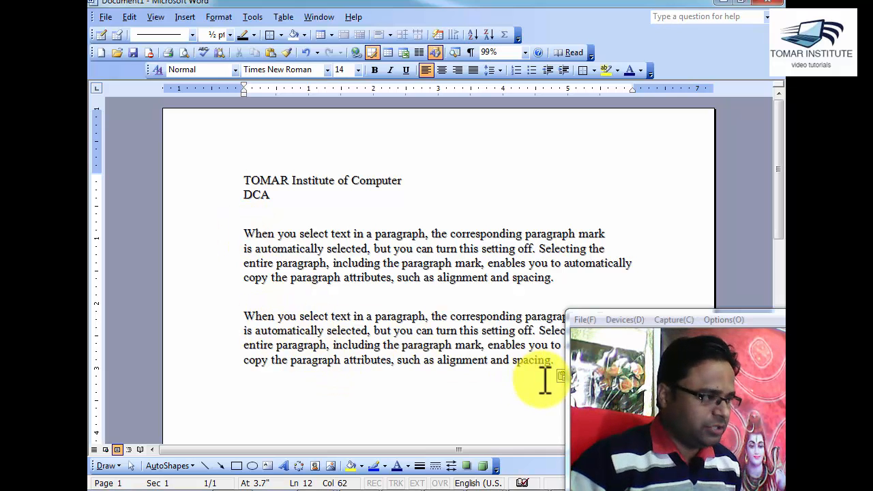
Step: Show the nonprinting paragraph and space marks in the document
{"action": "left_click_drag", "start_coordinate": [403, 181], "coordinate": [248, 197]}
{"action": "left_click_drag", "start_coordinate": [555, 279], "coordinate": [240, 235]}
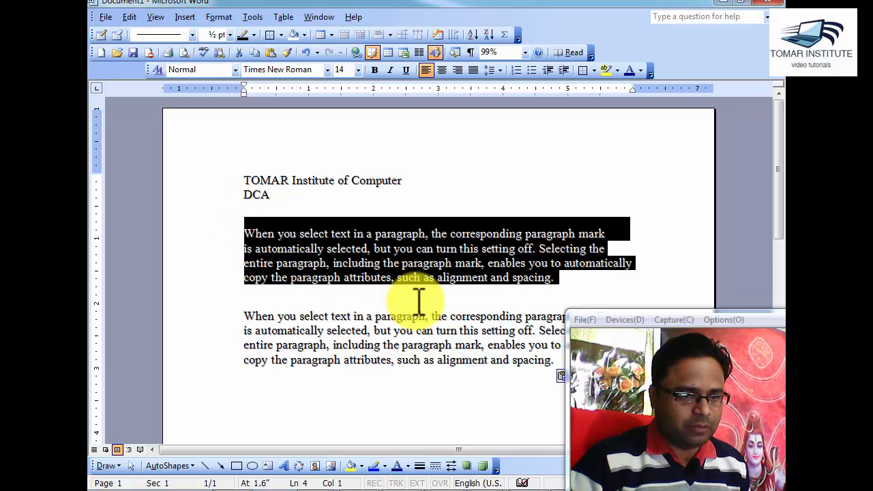
{"action": "left_click", "coordinate": [414, 307]}
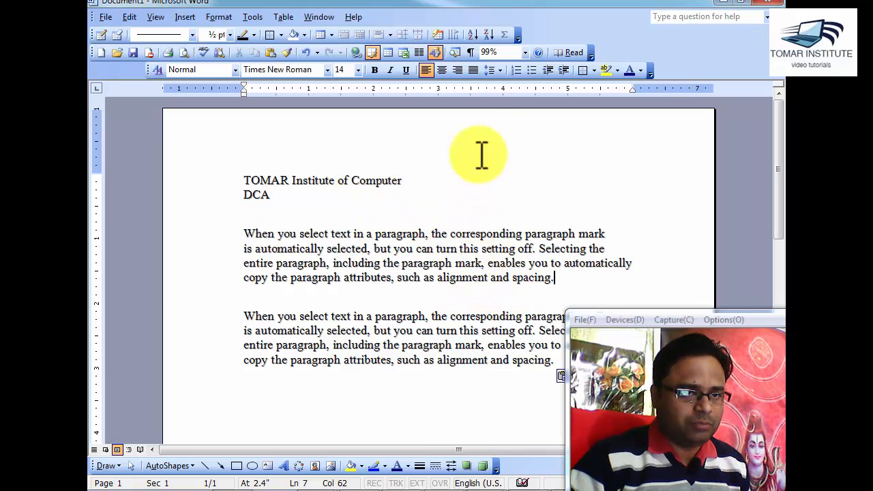
{"action": "left_click", "coordinate": [470, 54]}
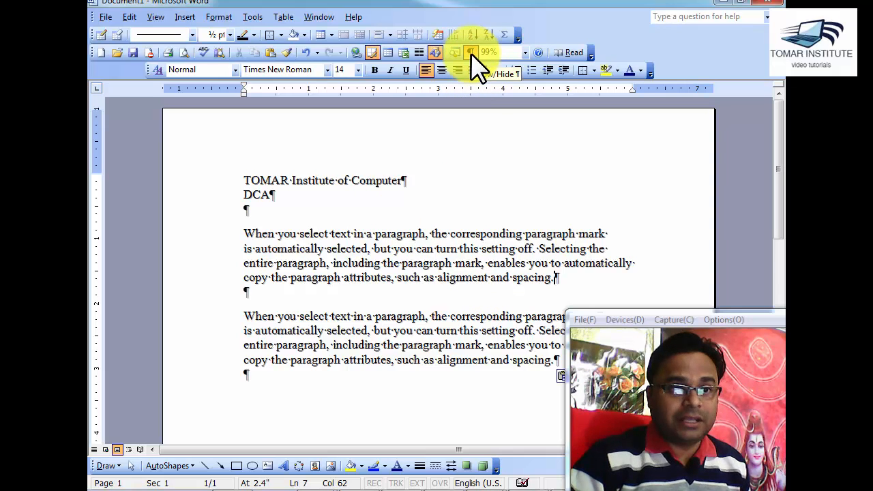
Step: Examine the paragraph marks at the ends of the two heading lines, the empty line and the pasted paragraphs
{"action": "left_click", "coordinate": [405, 180]}
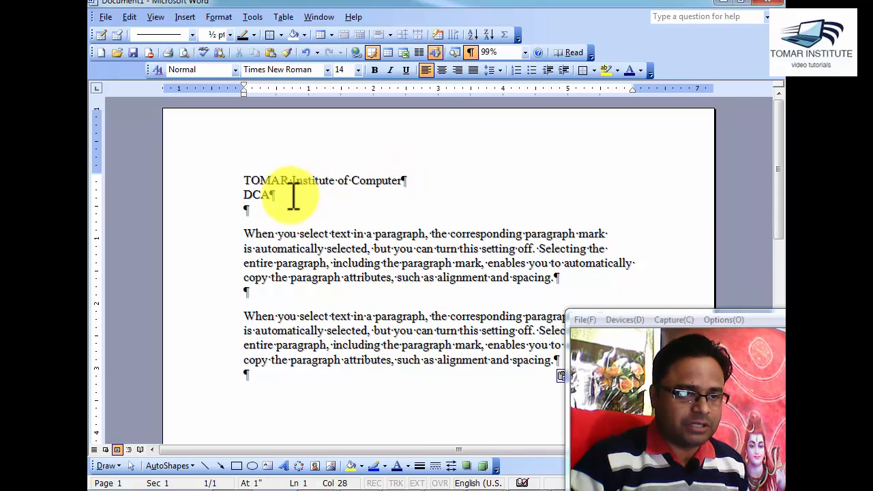
{"action": "left_click", "coordinate": [273, 195]}
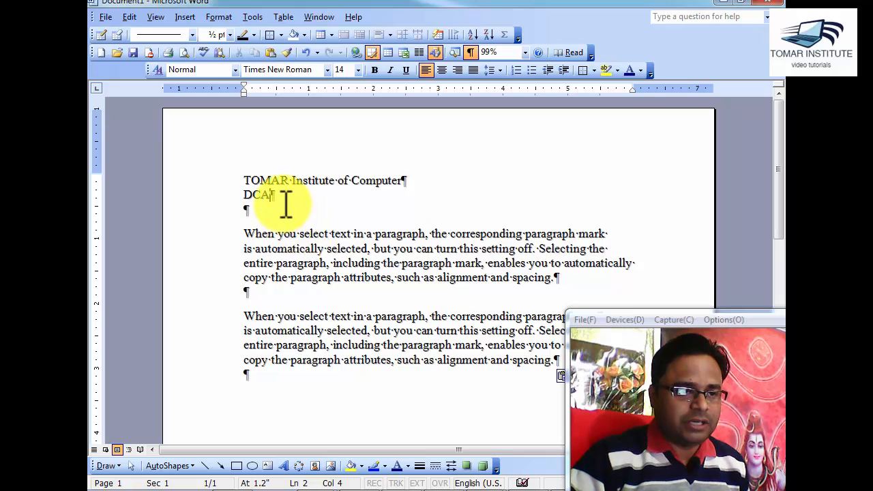
{"action": "left_click", "coordinate": [249, 210]}
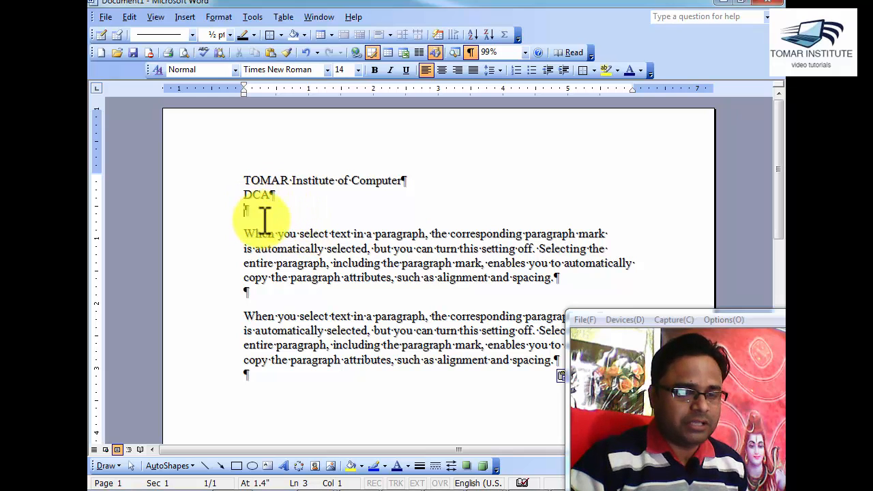
{"action": "left_click", "coordinate": [557, 279]}
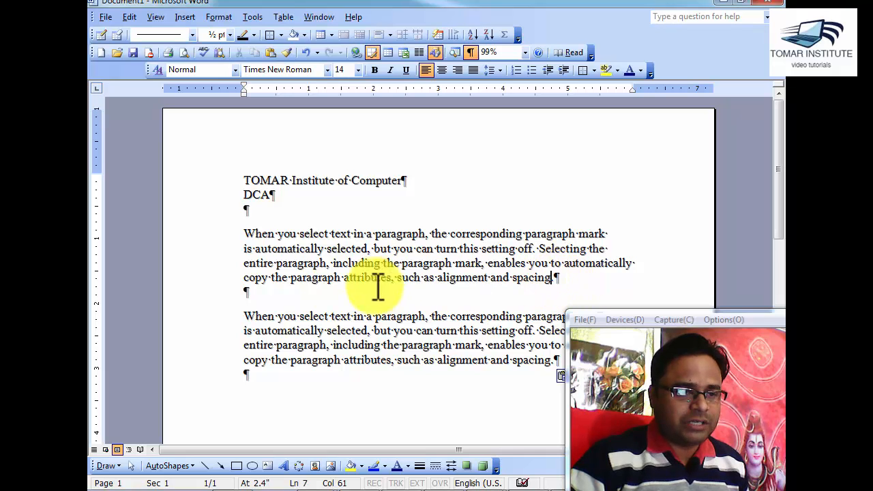
{"action": "left_click", "coordinate": [255, 211]}
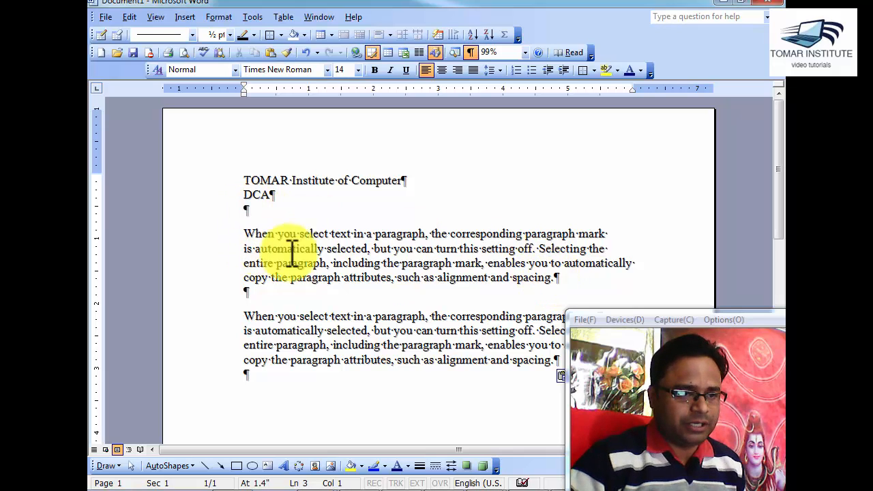
{"action": "left_click_drag", "start_coordinate": [565, 277], "coordinate": [252, 232]}
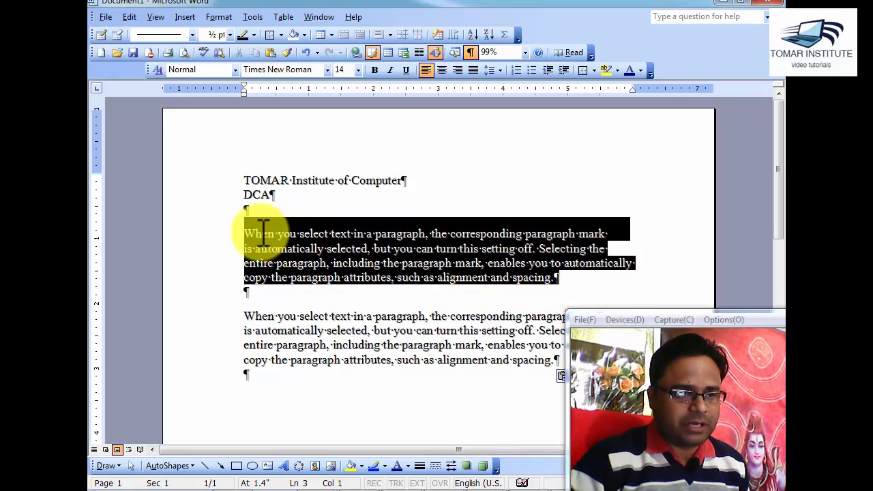
{"action": "left_click_drag", "start_coordinate": [245, 315], "coordinate": [271, 389]}
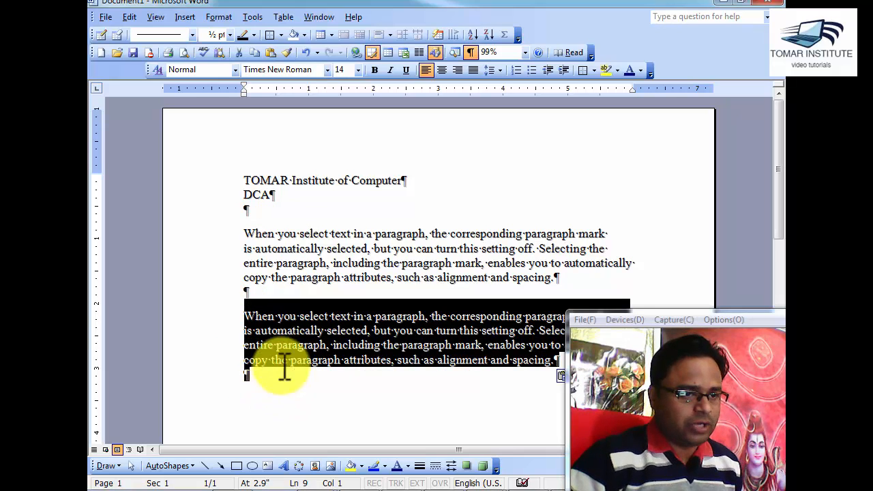
{"action": "left_click", "coordinate": [557, 278]}
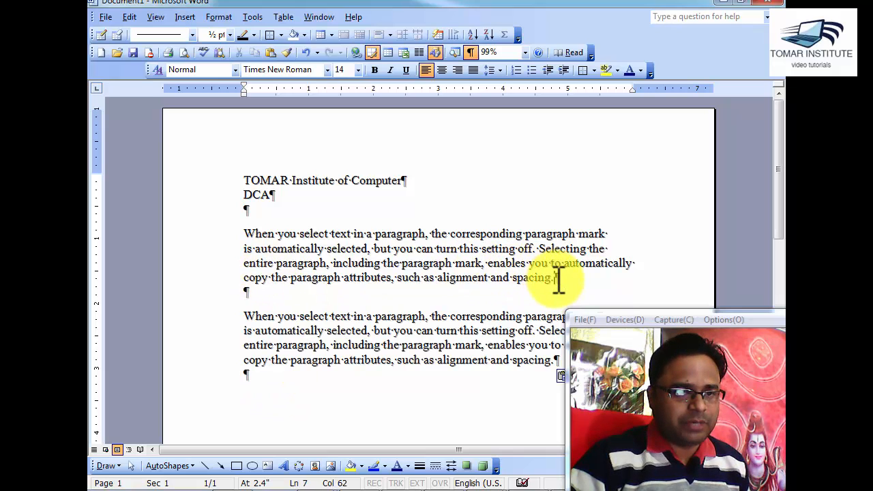
Step: Hide the nonprinting marks and show them again to compare the two displays
{"action": "left_click", "coordinate": [471, 53]}
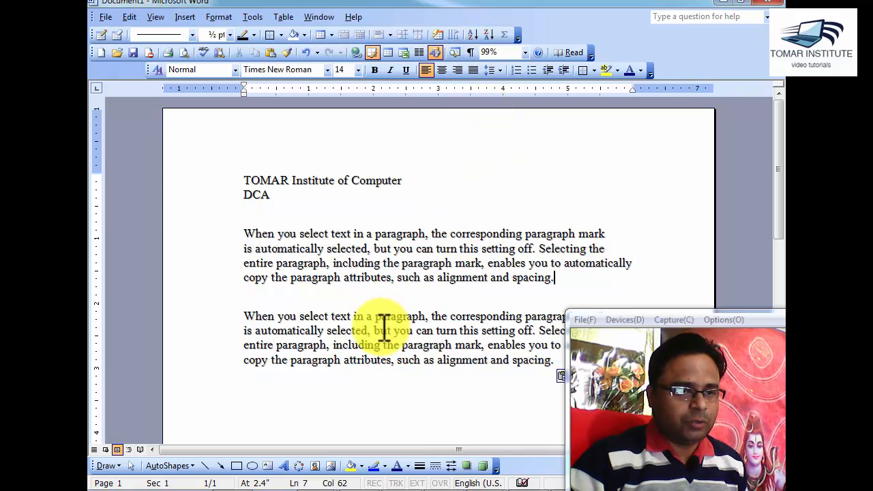
{"action": "left_click", "coordinate": [471, 54]}
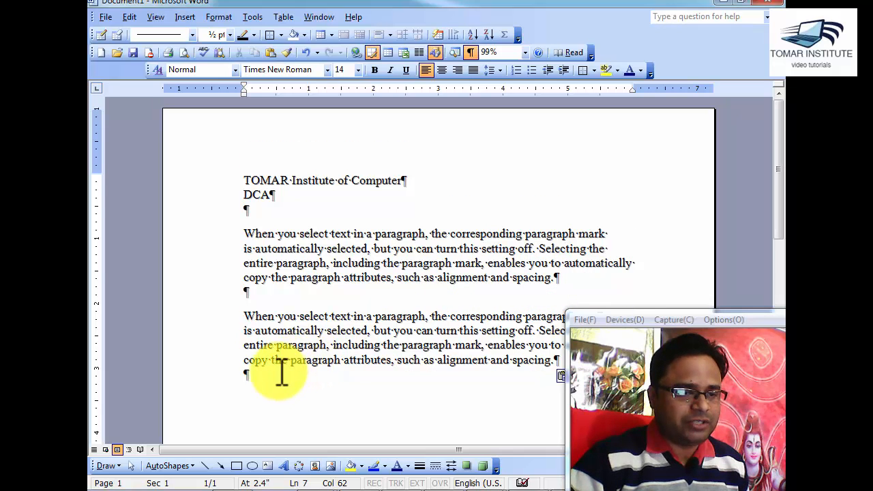
Step: Append "dkhshfk", "khgdsskdhgkshghkg" and "ghdkghkdsdgsgljgjl" to the end of the second pasted paragraph, separated by several spaces
{"action": "scroll", "coordinate": [281, 373], "scroll_direction": "down", "scroll_amount": 3}
{"action": "left_click", "coordinate": [257, 305]}
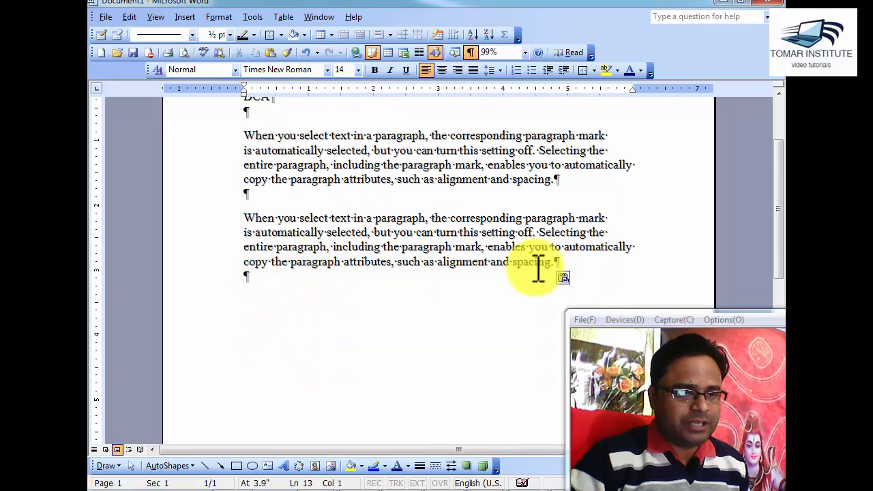
{"action": "key", "text": "Left"}
{"action": "type", "text": "dkhshfk"}
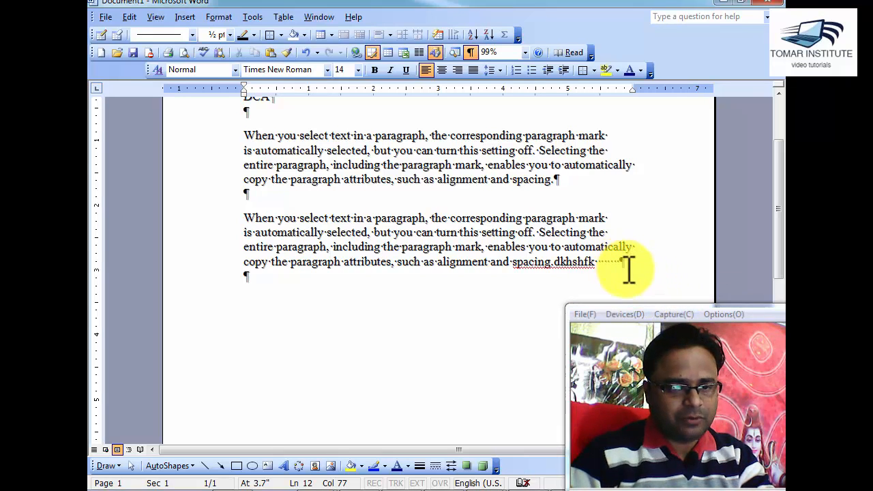
{"action": "type", "text": "khgdsskdhgkshghkg"}
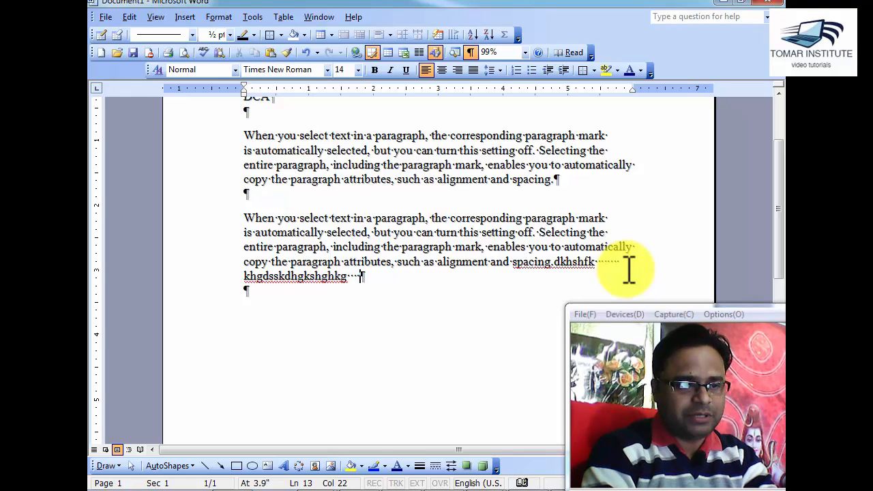
{"action": "type", "text": "       ghdkghkdsdgsgljgjl"}
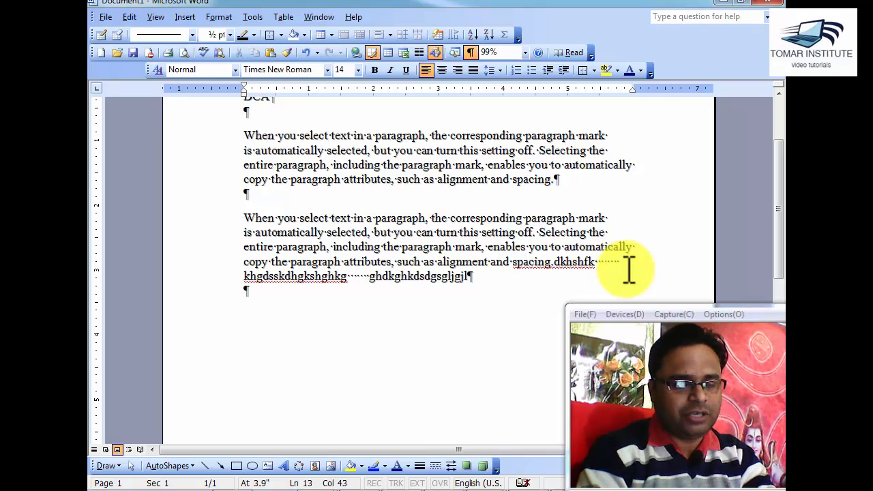
Step: Append a long run of tabs, "hdskhfkshkfhskhfkhf" and several spaces to the second pasted paragraph, followed by several empty lines
{"action": "key", "text": "Tab"}
{"action": "key", "text": "Tab"}
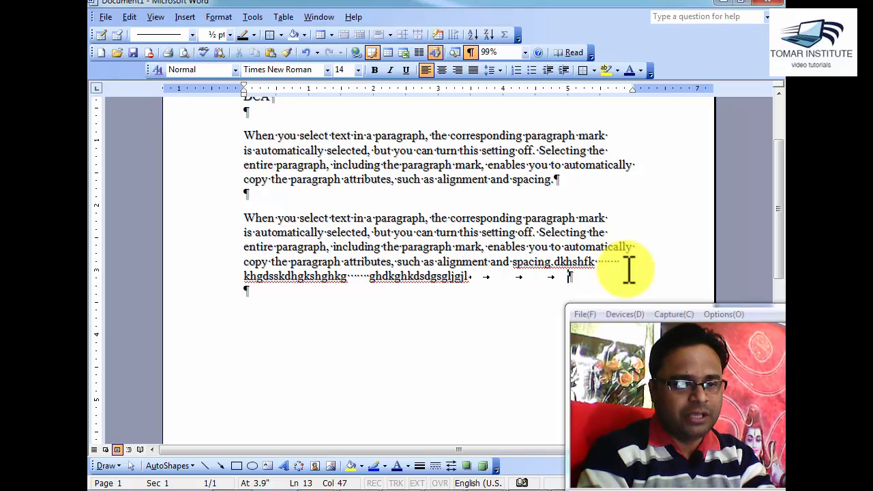
{"action": "key", "text": "Tab"}
{"action": "key", "text": "Tab"}
{"action": "key", "text": "Tab"}
{"action": "key", "text": "Tab"}
{"action": "key", "text": "Tab"}
{"action": "key", "text": "Tab"}
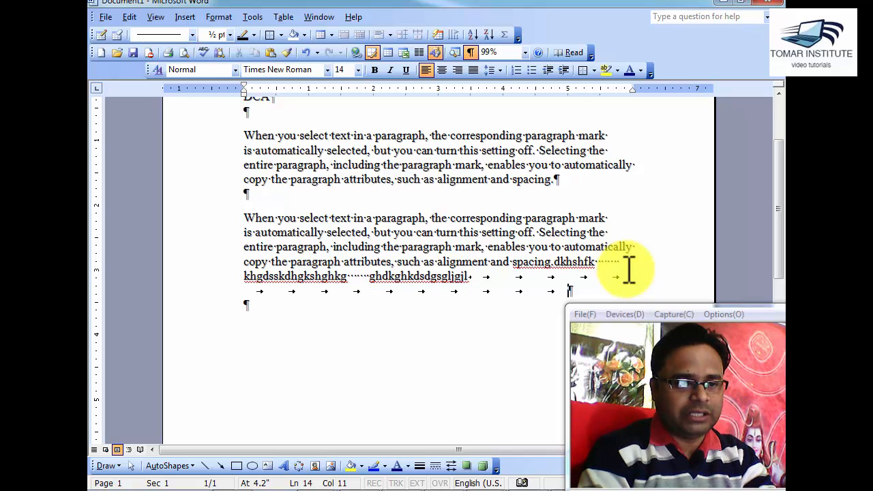
{"action": "key", "text": "Tab"}
{"action": "key", "text": "Tab"}
{"action": "key", "text": "Tab"}
{"action": "key", "text": "Tab"}
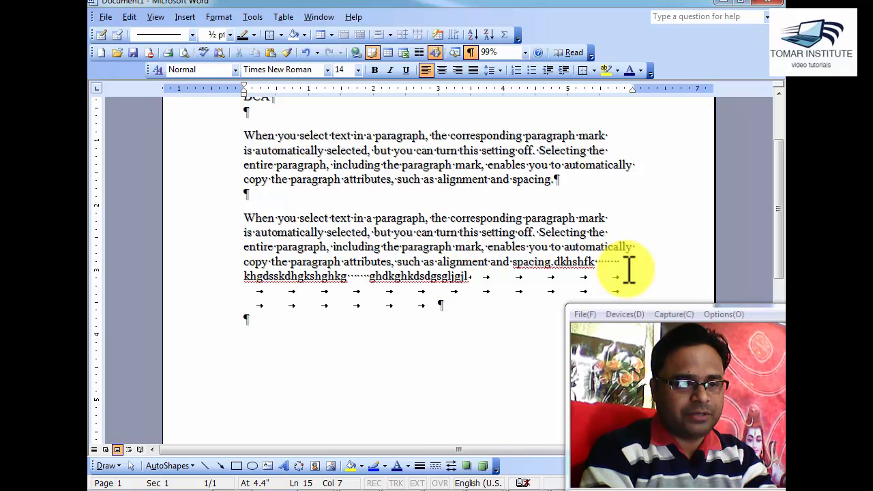
{"action": "type", "text": "hdskhfkshkfhskhfkhf"}
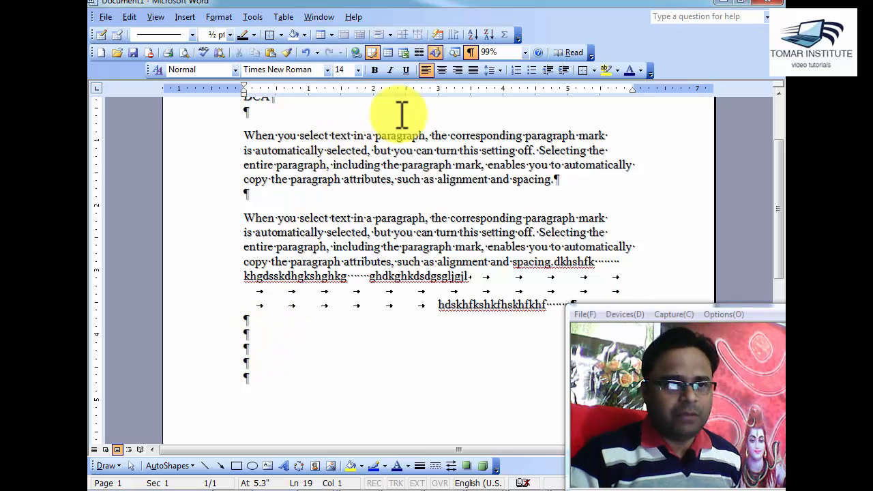
Step: Hide the nonprinting marks and show them again to compare how the tabs, spaces and empty lines are displayed
{"action": "left_click", "coordinate": [469, 53]}
{"action": "scroll", "coordinate": [321, 232], "scroll_direction": "up", "scroll_amount": 3}
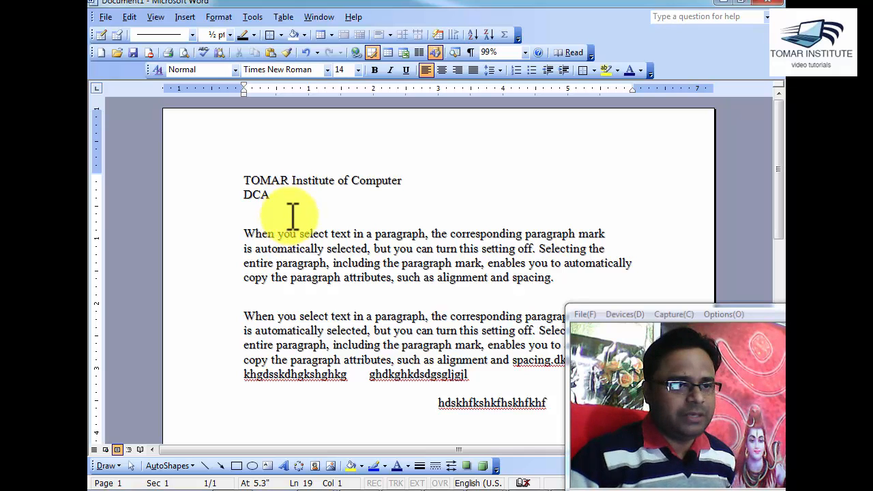
{"action": "left_click", "coordinate": [470, 54]}
{"action": "scroll", "coordinate": [365, 294], "scroll_direction": "down", "scroll_amount": 4}
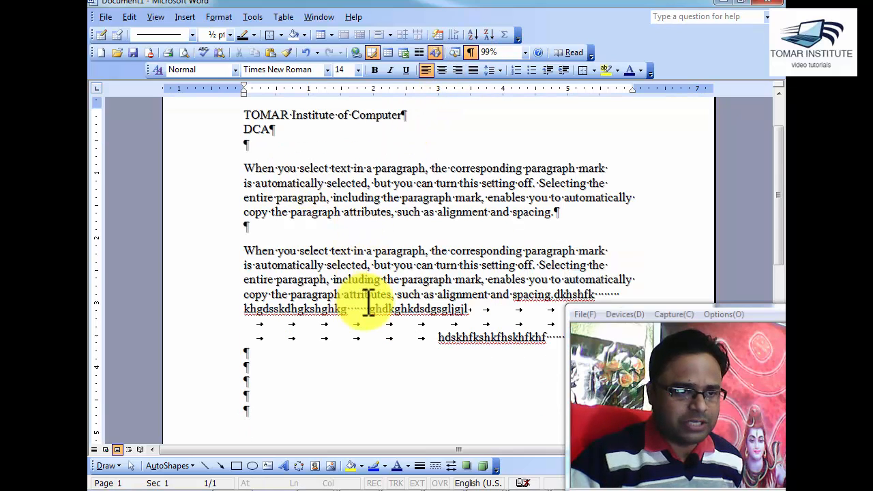
{"action": "scroll", "coordinate": [390, 226], "scroll_direction": "up", "scroll_amount": 3}
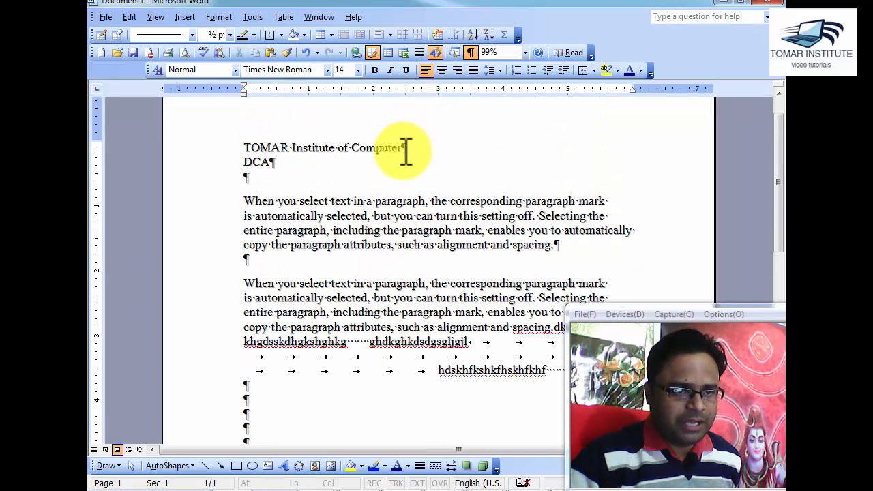
Step: Examine the paragraph marks of the heading lines and the space, tab and empty-line marks through the rest of the document
{"action": "left_click", "coordinate": [405, 149]}
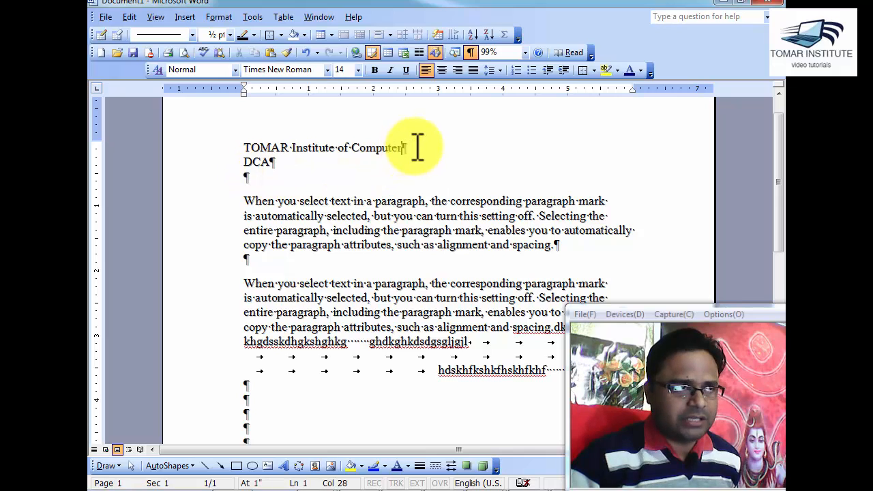
{"action": "left_click_drag", "start_coordinate": [417, 146], "coordinate": [243, 145]}
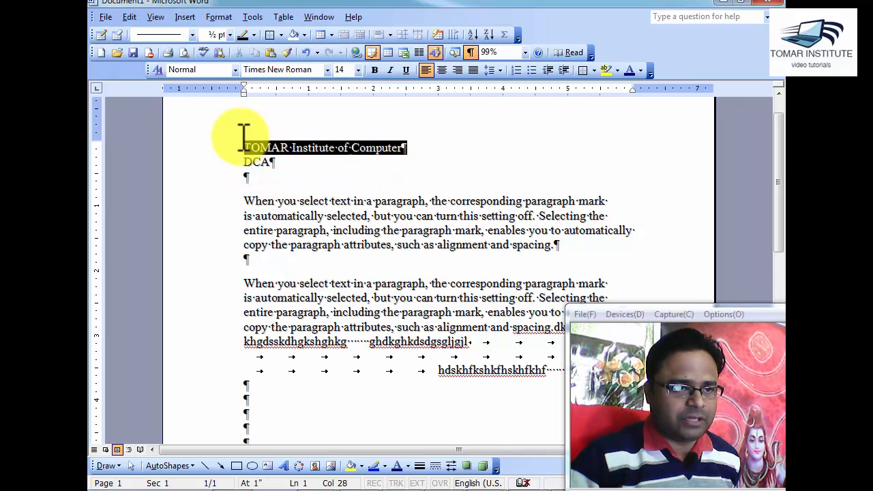
{"action": "left_click", "coordinate": [275, 163]}
{"action": "scroll", "coordinate": [382, 293], "scroll_direction": "down", "scroll_amount": 2}
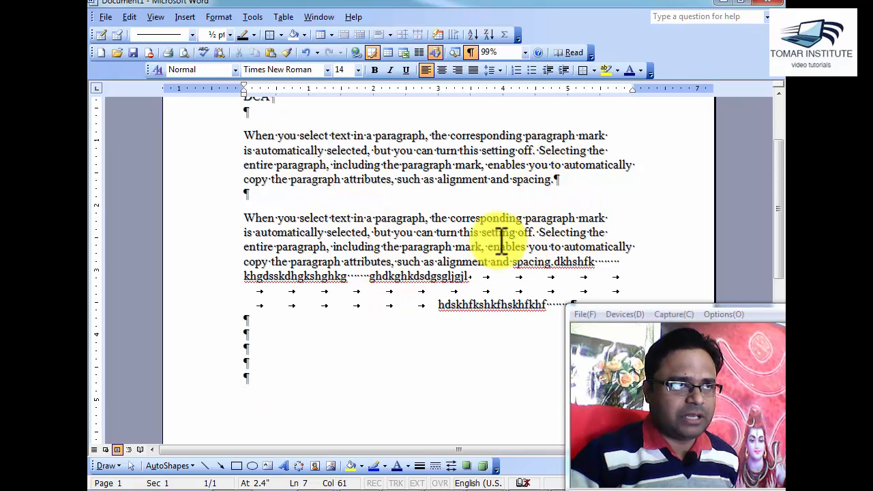
{"action": "scroll", "coordinate": [432, 296], "scroll_direction": "down", "scroll_amount": 1}
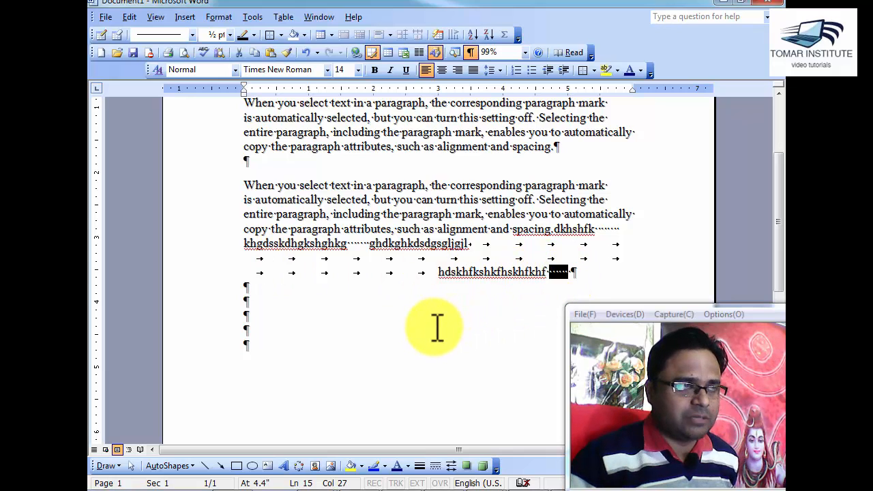
{"action": "scroll", "coordinate": [365, 348], "scroll_direction": "down", "scroll_amount": 3}
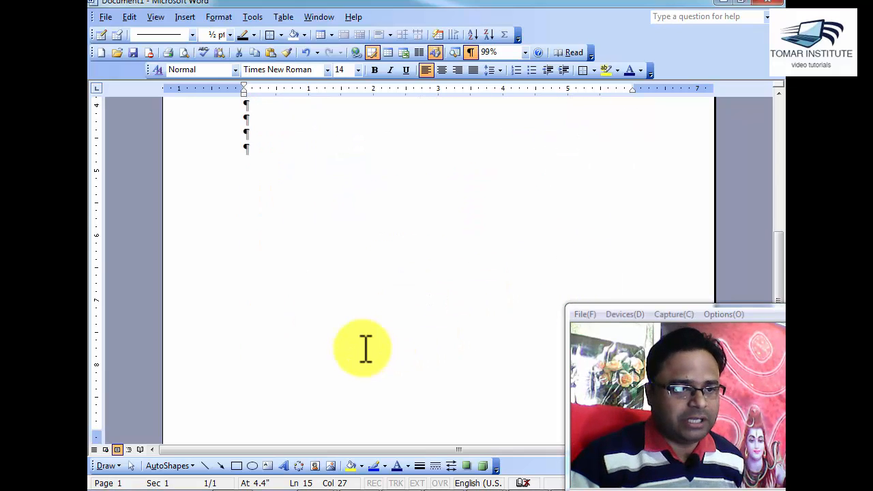
{"action": "scroll", "coordinate": [365, 346], "scroll_direction": "up", "scroll_amount": 3}
{"action": "scroll", "coordinate": [364, 342], "scroll_direction": "up", "scroll_amount": 3}
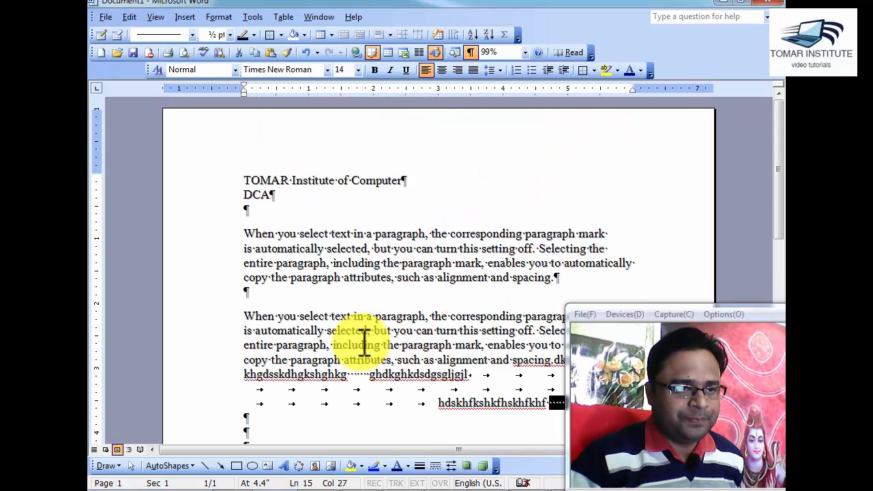
{"action": "scroll", "coordinate": [365, 339], "scroll_direction": "down", "scroll_amount": 1}
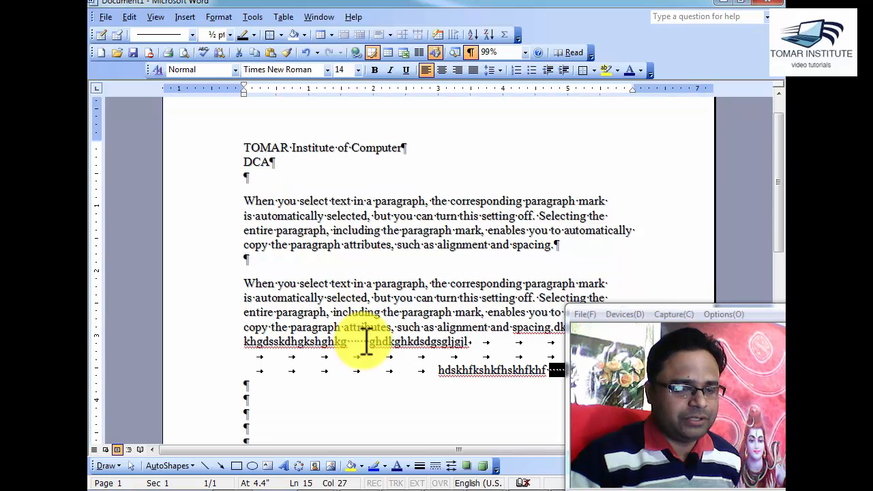
{"action": "scroll", "coordinate": [355, 364], "scroll_direction": "down", "scroll_amount": 1}
{"action": "scroll", "coordinate": [354, 368], "scroll_direction": "up", "scroll_amount": 2}
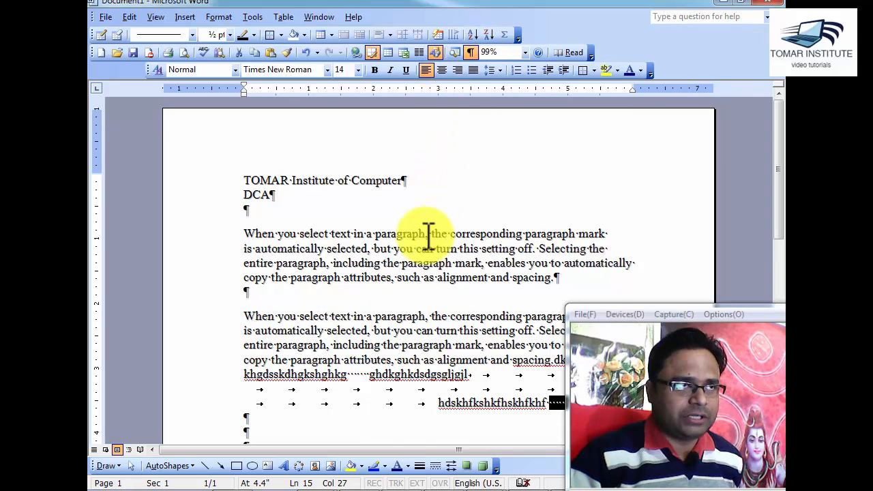
{"action": "scroll", "coordinate": [417, 347], "scroll_direction": "down", "scroll_amount": 2}
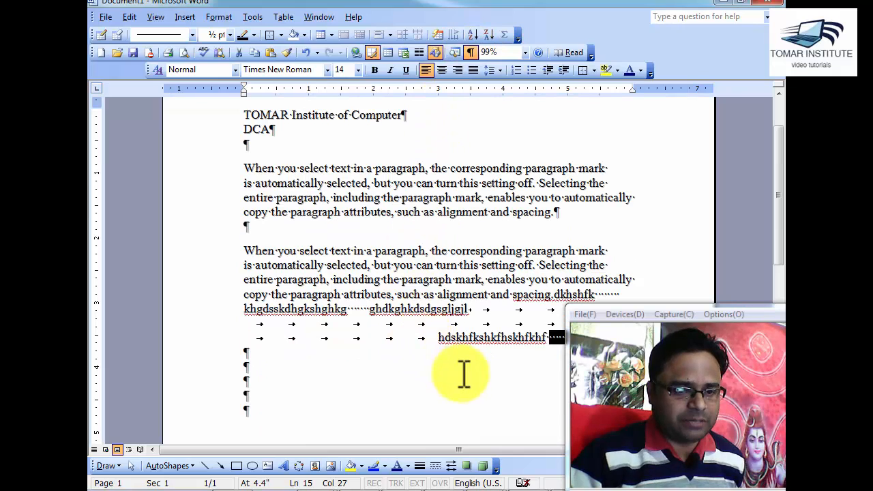
Step: Switch to the PowerPoint slide show and advance to the slide picturing the Paragraph dialog box
{"action": "left_click", "coordinate": [486, 487]}
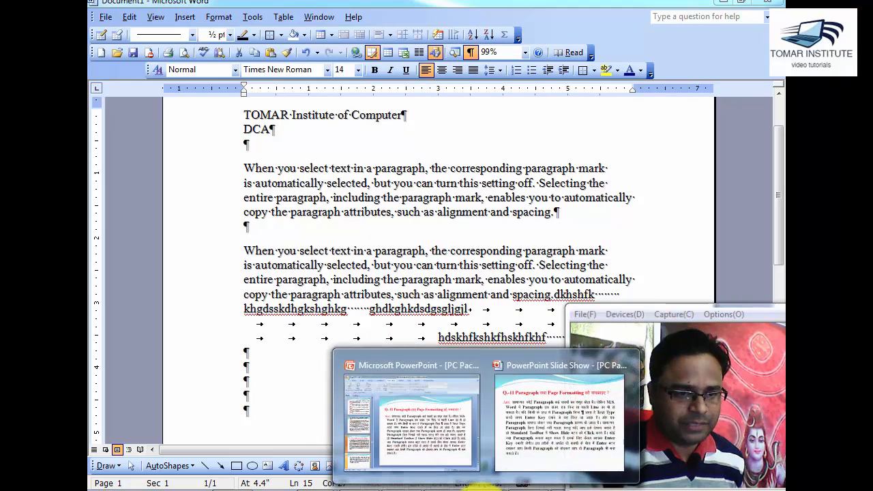
{"action": "left_click", "coordinate": [551, 444]}
{"action": "left_click", "coordinate": [430, 358]}
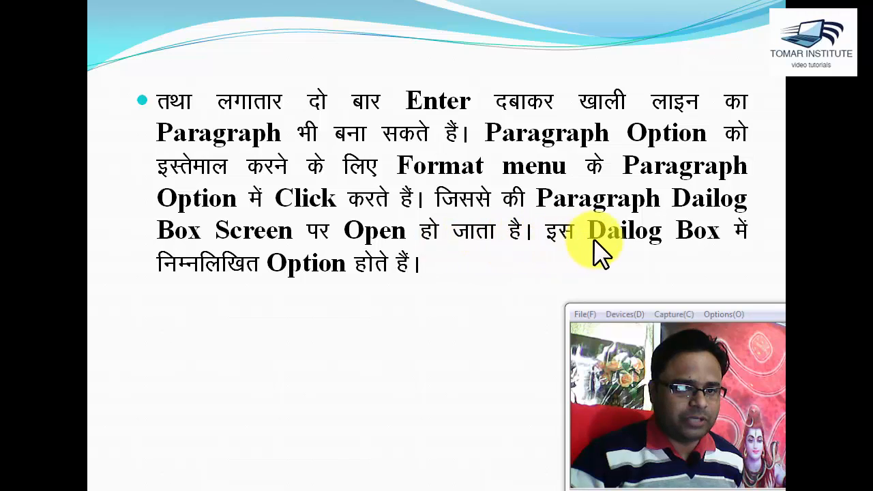
{"action": "left_click", "coordinate": [425, 282]}
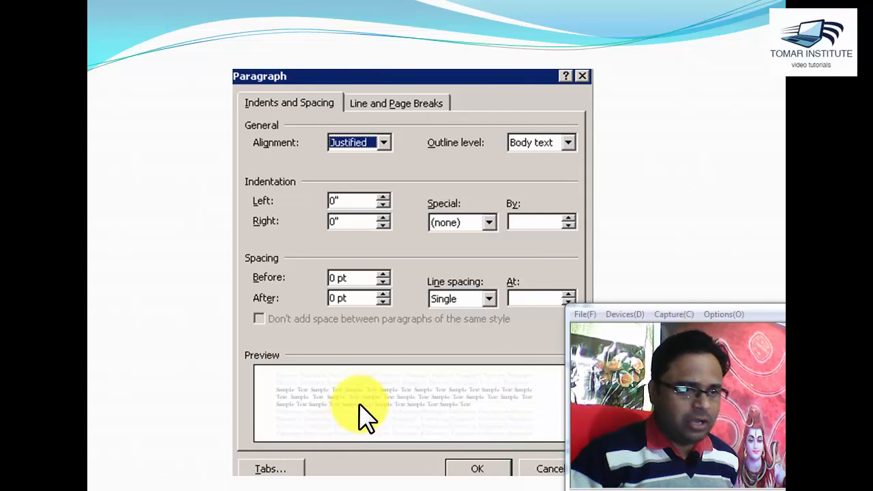
{"action": "left_click", "coordinate": [360, 147]}
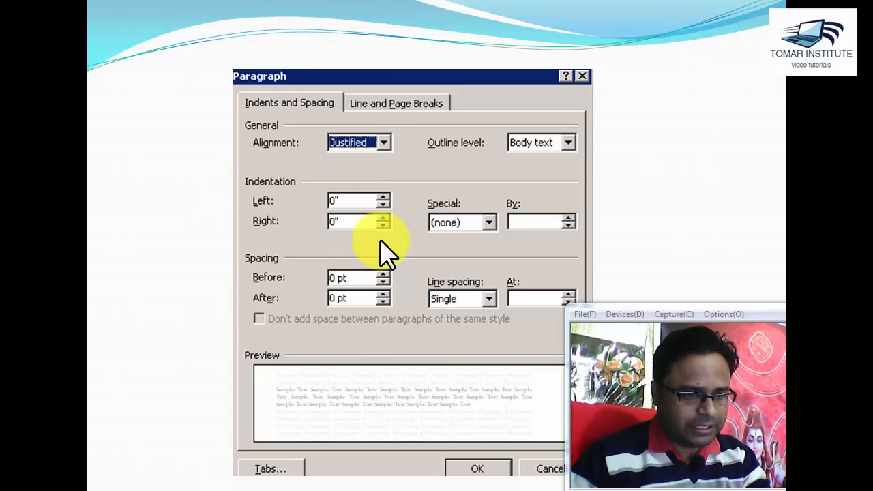
Step: Return to the Word document and turn off the display of nonprinting marks
{"action": "key", "text": "alt+Tab"}
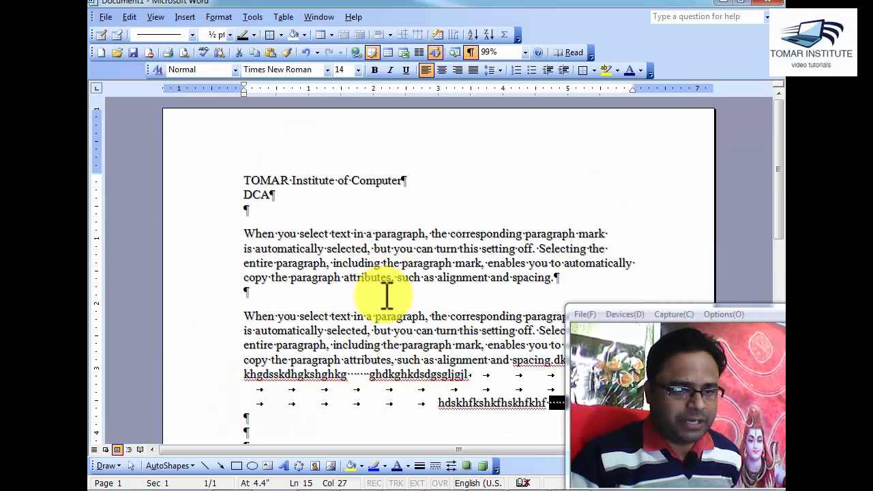
{"action": "left_click", "coordinate": [303, 330]}
{"action": "scroll", "coordinate": [352, 370], "scroll_direction": "down", "scroll_amount": 2}
{"action": "scroll", "coordinate": [352, 370], "scroll_direction": "up", "scroll_amount": 2}
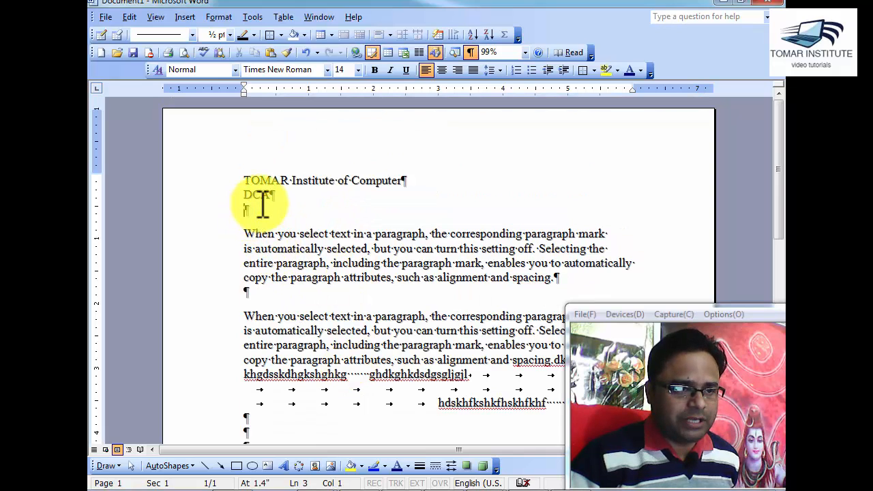
{"action": "left_click", "coordinate": [276, 195]}
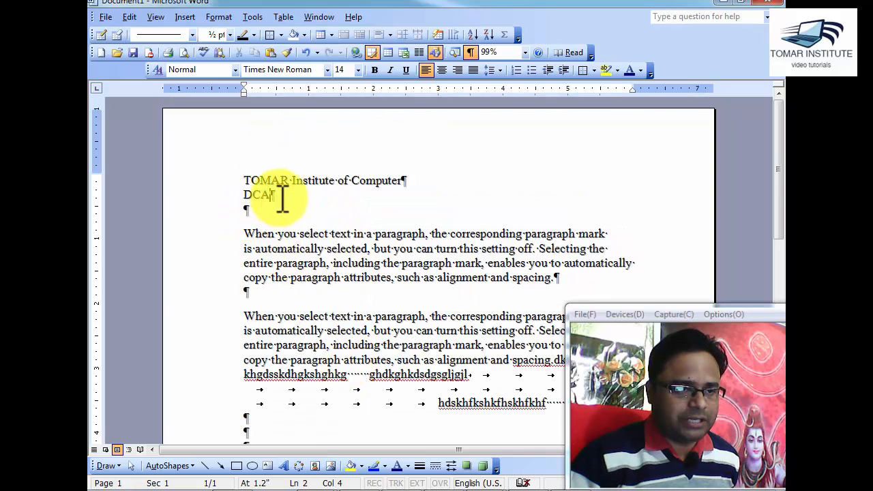
{"action": "left_click", "coordinate": [470, 53]}
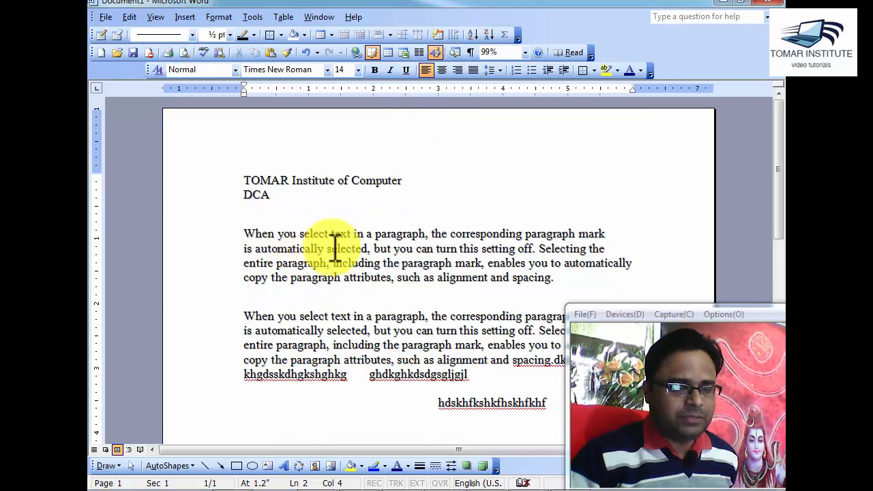
Step: Select the first pasted paragraph and set its alignment to Centered in the Paragraph dialog
{"action": "left_click", "coordinate": [240, 234]}
{"action": "triple_click", "coordinate": [367, 249]}
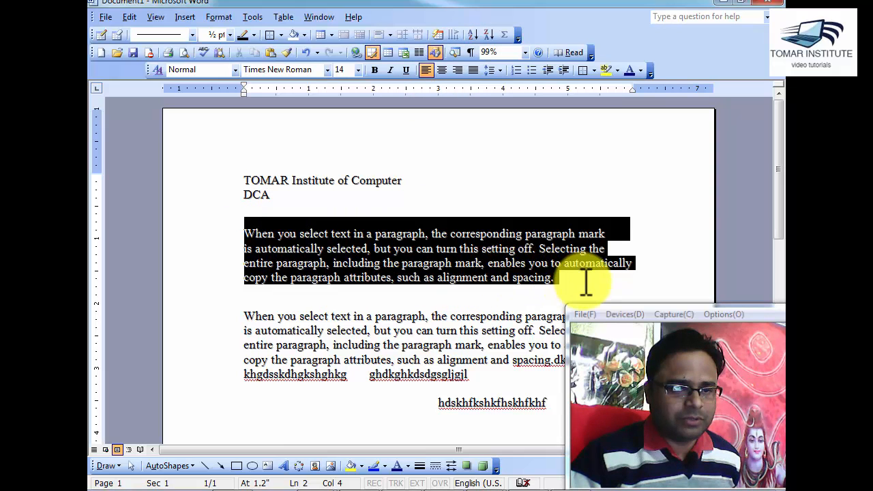
{"action": "left_click", "coordinate": [219, 17]}
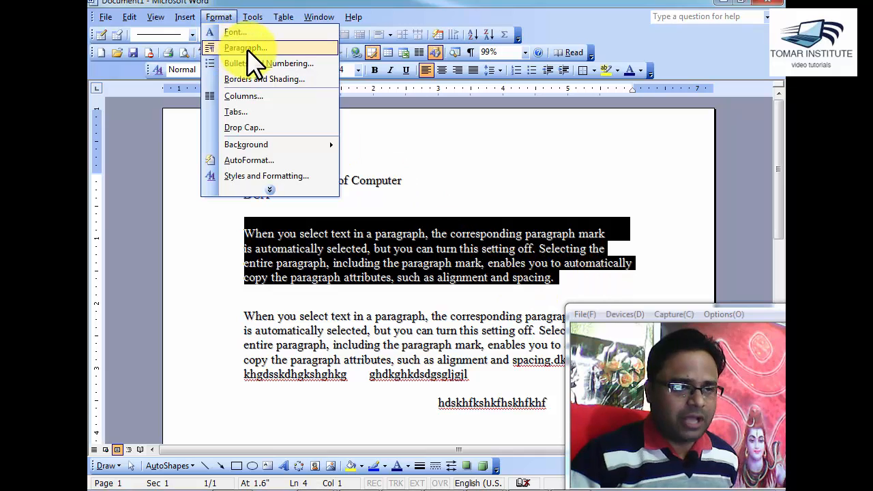
{"action": "left_click", "coordinate": [243, 48]}
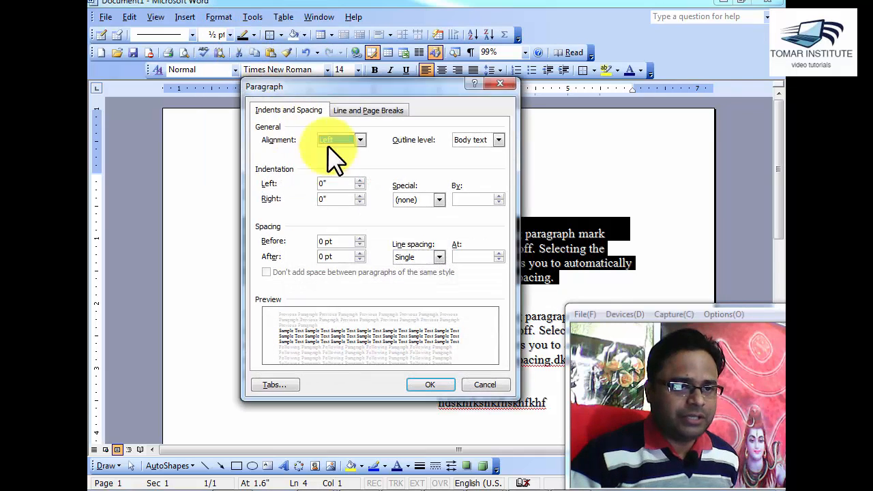
{"action": "left_click_drag", "start_coordinate": [350, 96], "coordinate": [425, 131]}
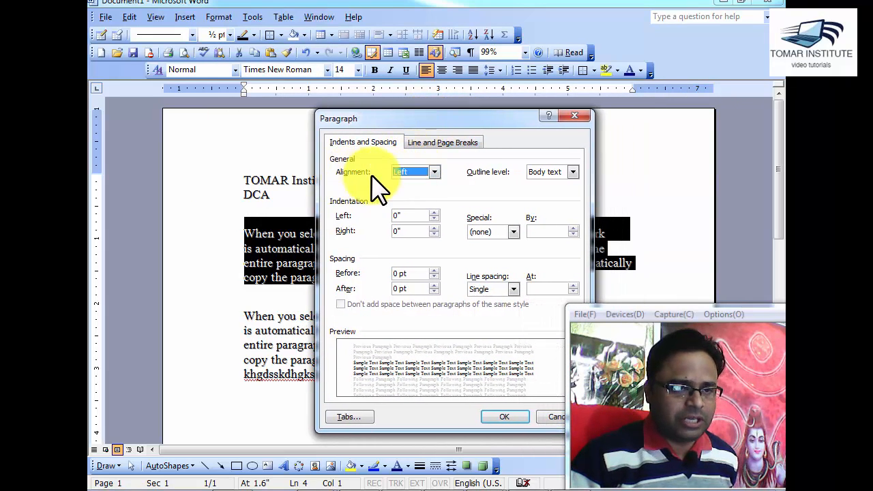
{"action": "left_click_drag", "start_coordinate": [400, 113], "coordinate": [354, 310]}
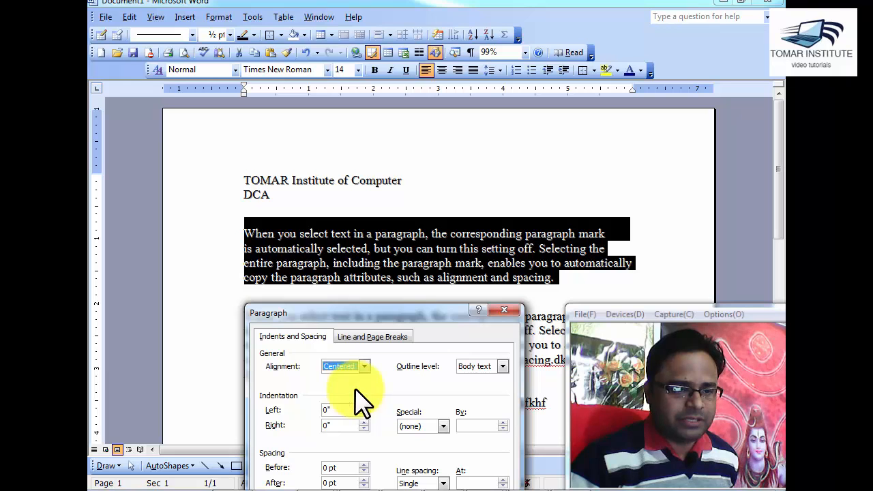
{"action": "left_click_drag", "start_coordinate": [388, 312], "coordinate": [385, 195]}
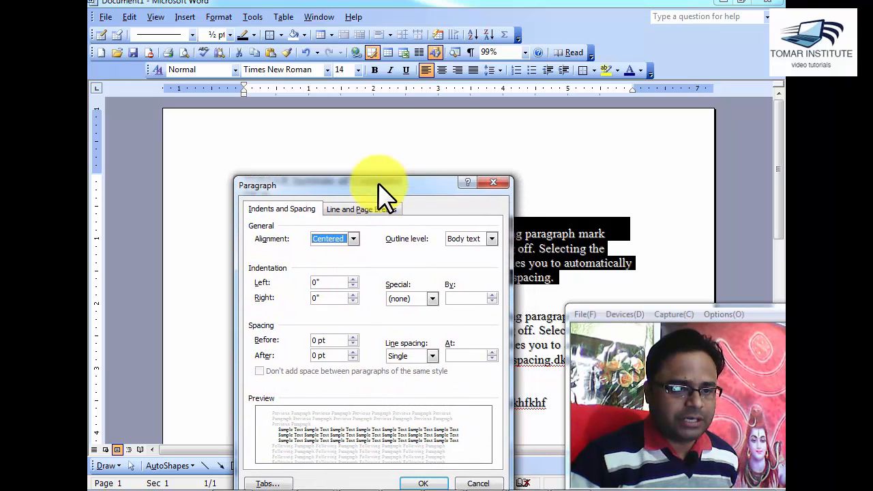
{"action": "left_click", "coordinate": [423, 482]}
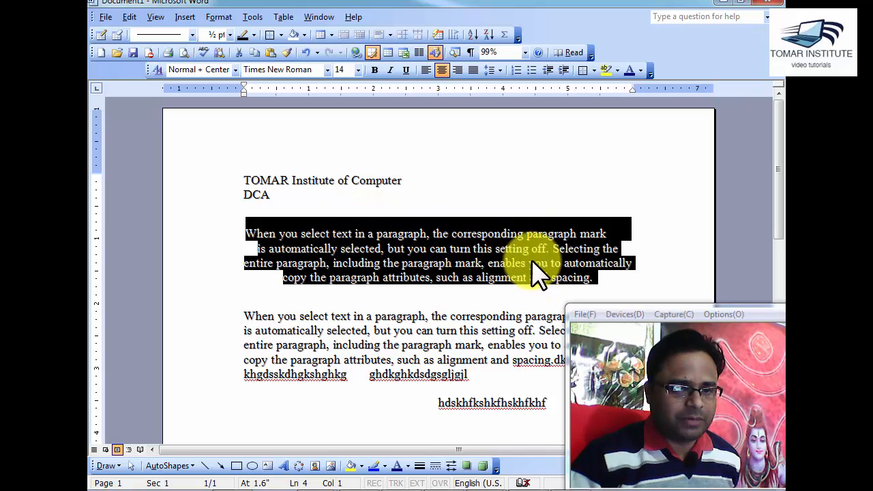
Step: Set the selected paragraph's alignment to Right in the Paragraph dialog
{"action": "left_click", "coordinate": [219, 17]}
{"action": "left_click", "coordinate": [236, 48]}
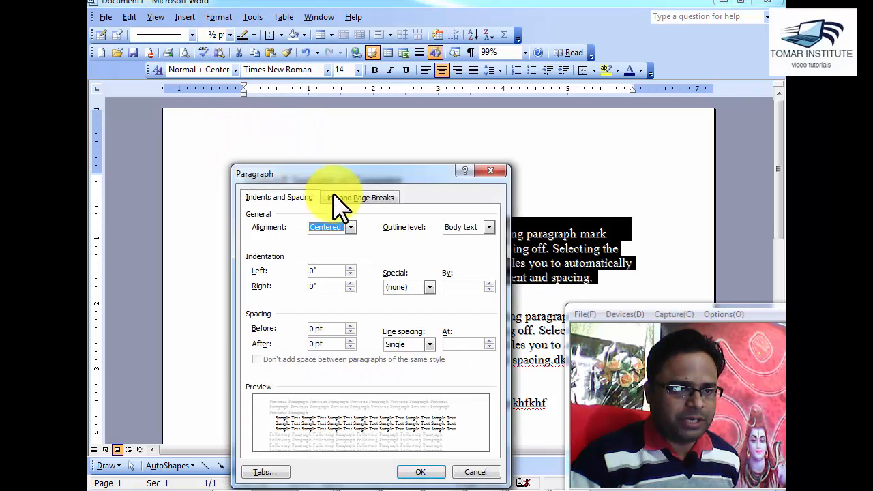
{"action": "left_click", "coordinate": [341, 257]}
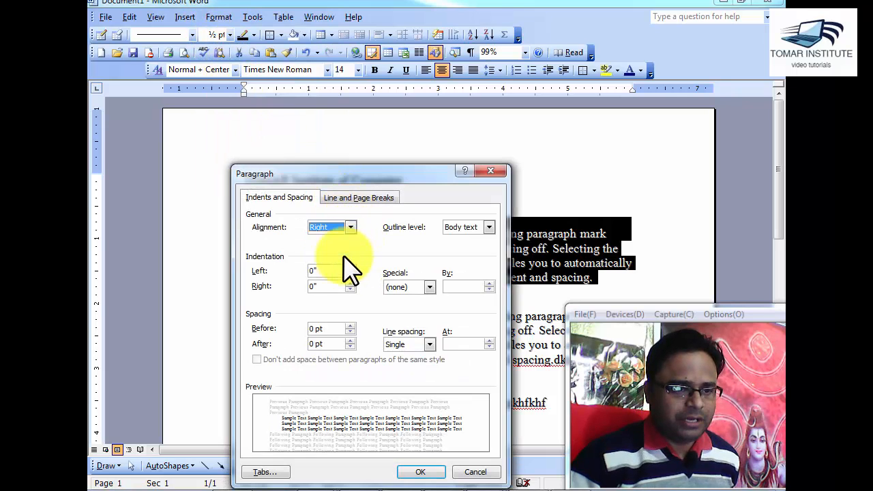
{"action": "left_click", "coordinate": [420, 472]}
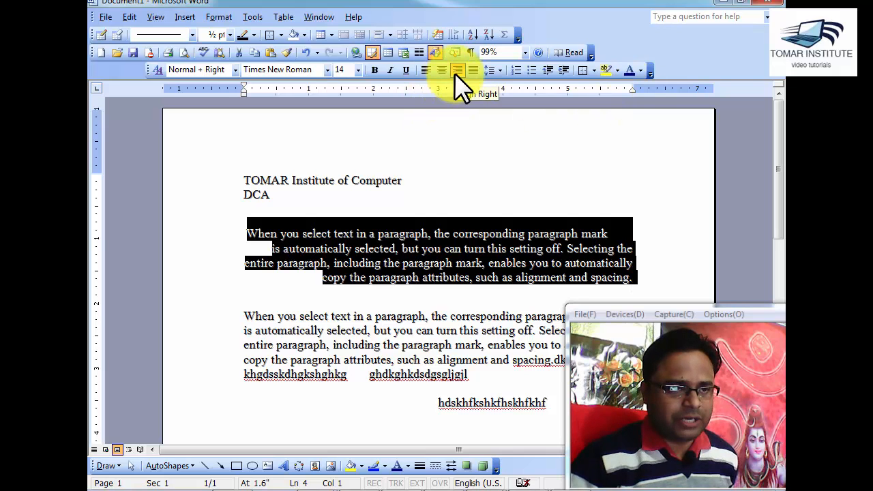
Step: Set the selected first pasted paragraph's alignment to Justified in the Paragraph dialog
{"action": "left_click", "coordinate": [219, 16]}
{"action": "left_click", "coordinate": [232, 45]}
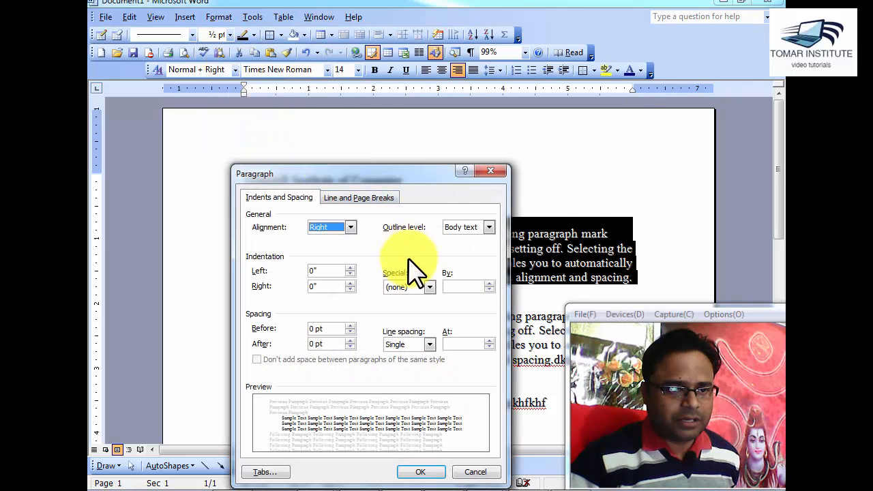
{"action": "left_click", "coordinate": [350, 227]}
{"action": "left_click", "coordinate": [343, 266]}
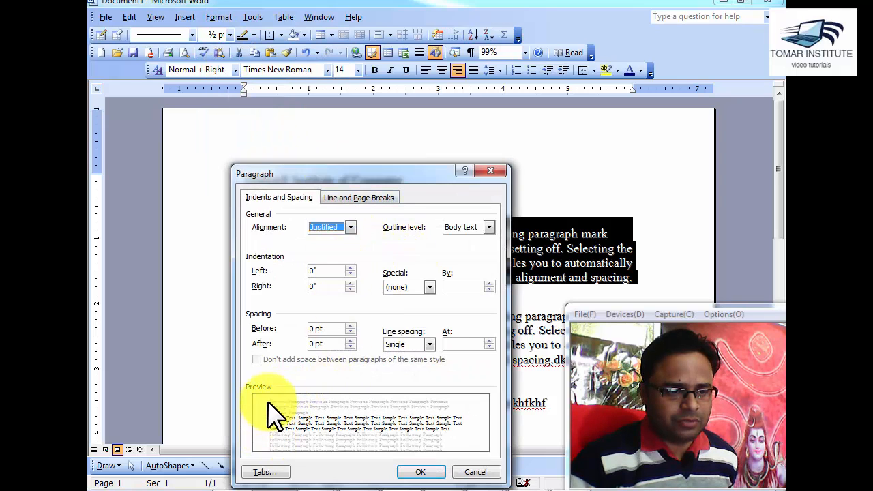
{"action": "left_click", "coordinate": [426, 472]}
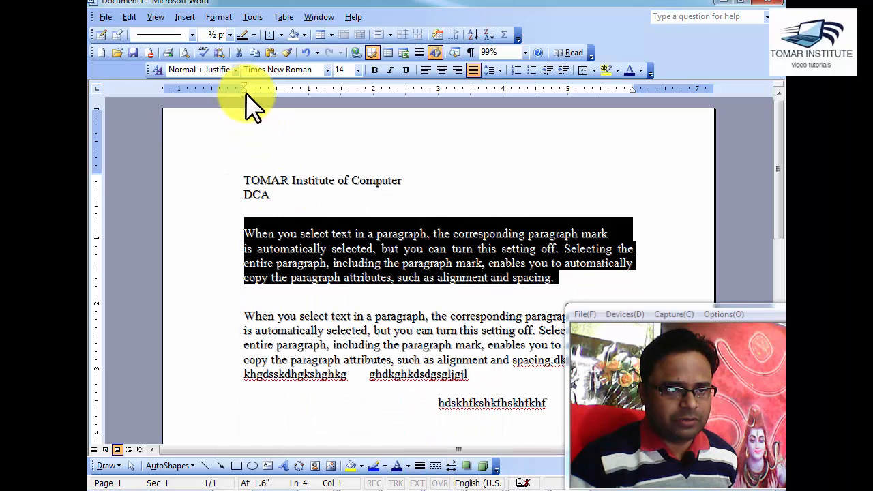
{"action": "left_click", "coordinate": [555, 278]}
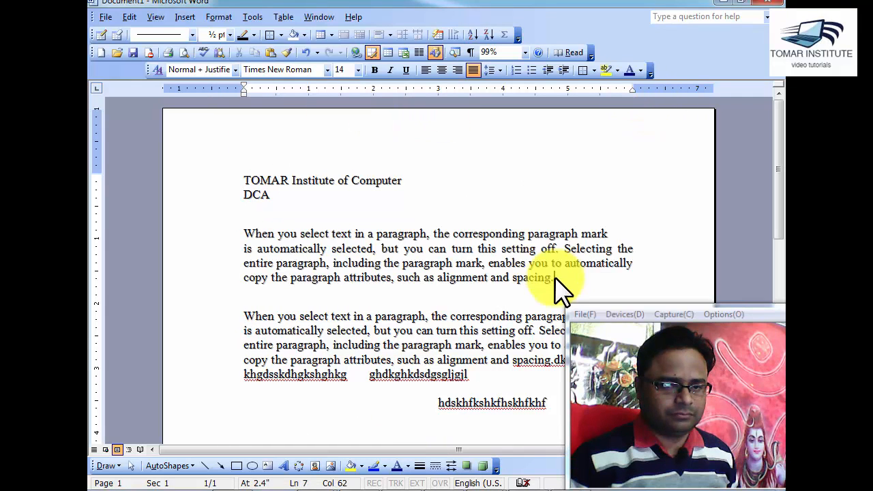
Step: Select the first pasted paragraph again and examine its alignment and indentation settings in the Paragraph dialog
{"action": "left_click_drag", "start_coordinate": [558, 278], "coordinate": [244, 232]}
{"action": "left_click", "coordinate": [219, 18]}
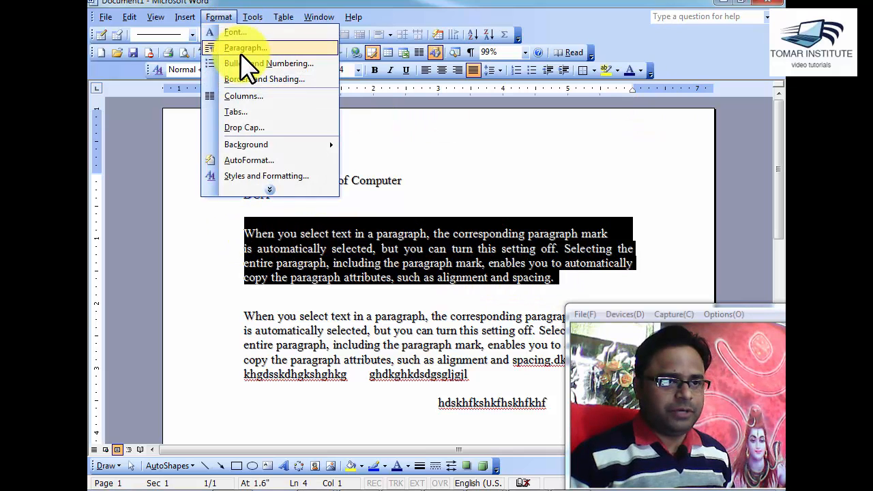
{"action": "left_click", "coordinate": [249, 48]}
{"action": "left_click_drag", "start_coordinate": [386, 173], "coordinate": [384, 139]}
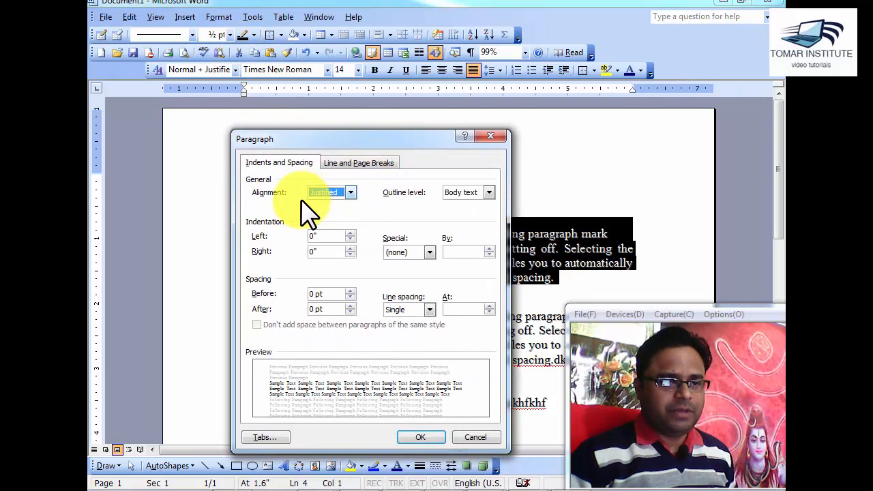
{"action": "left_click", "coordinate": [411, 436]}
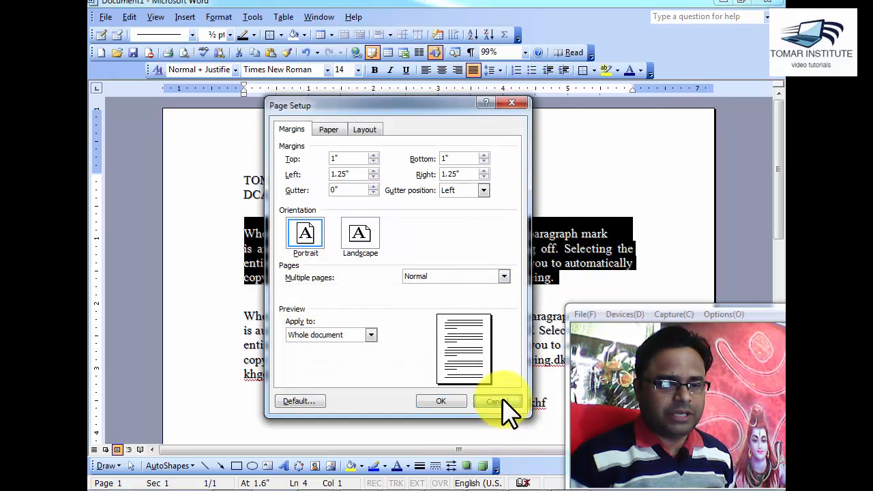
Step: Check the page margins in Page Setup, leave without changes, and look over the first pasted paragraph's text
{"action": "left_click", "coordinate": [498, 399]}
{"action": "double_click", "coordinate": [401, 254]}
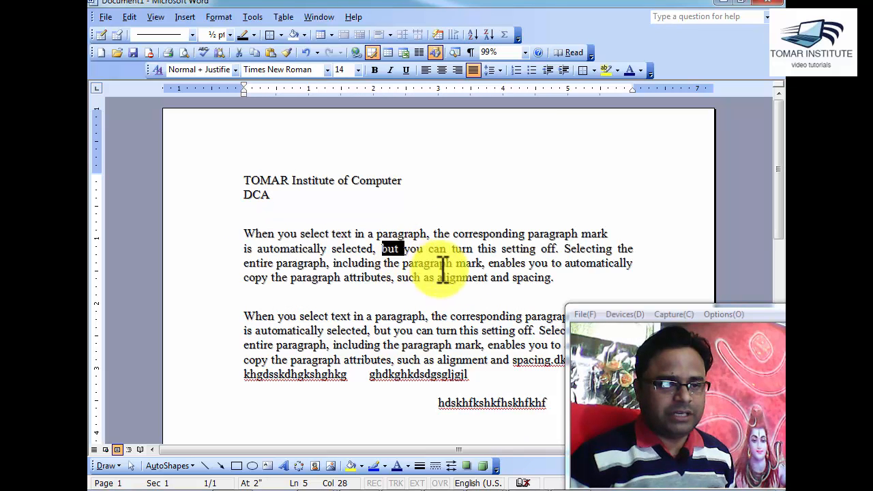
{"action": "left_click_drag", "start_coordinate": [553, 280], "coordinate": [259, 230]}
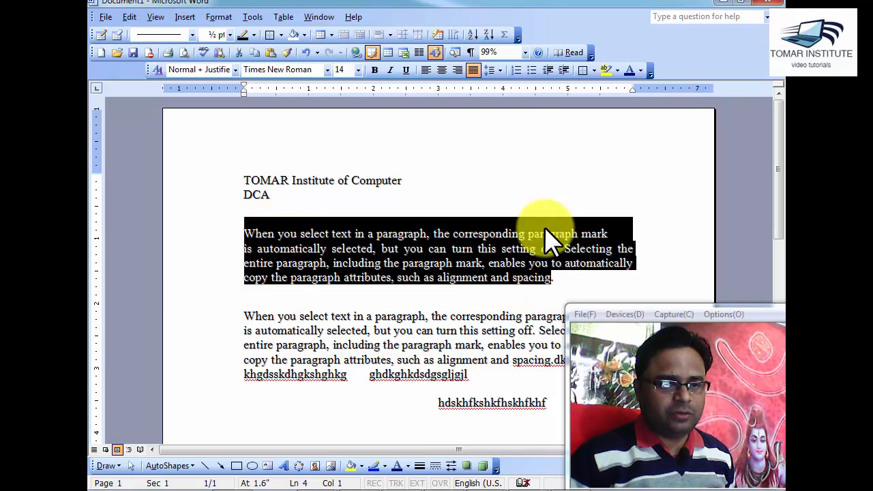
{"action": "left_click", "coordinate": [595, 275]}
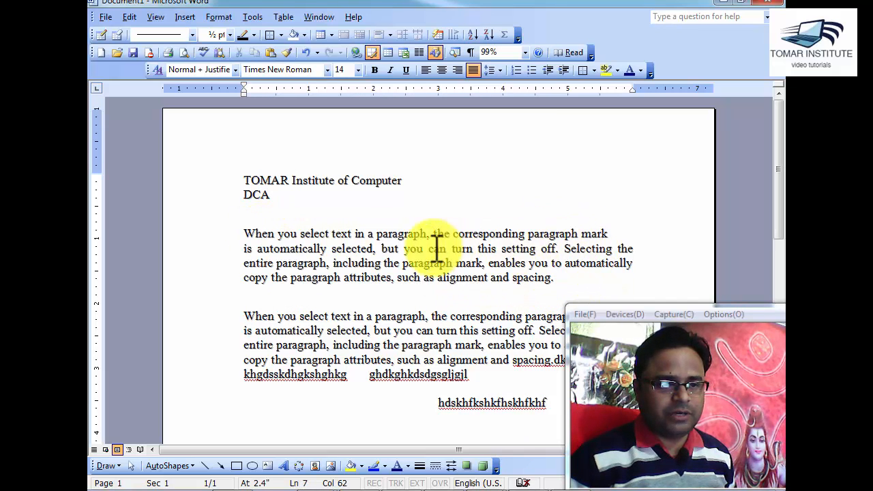
Step: Select the first pasted paragraph and set its left indentation to 0.4" in the Paragraph dialog
{"action": "left_click_drag", "start_coordinate": [564, 281], "coordinate": [264, 240]}
{"action": "left_click", "coordinate": [221, 17]}
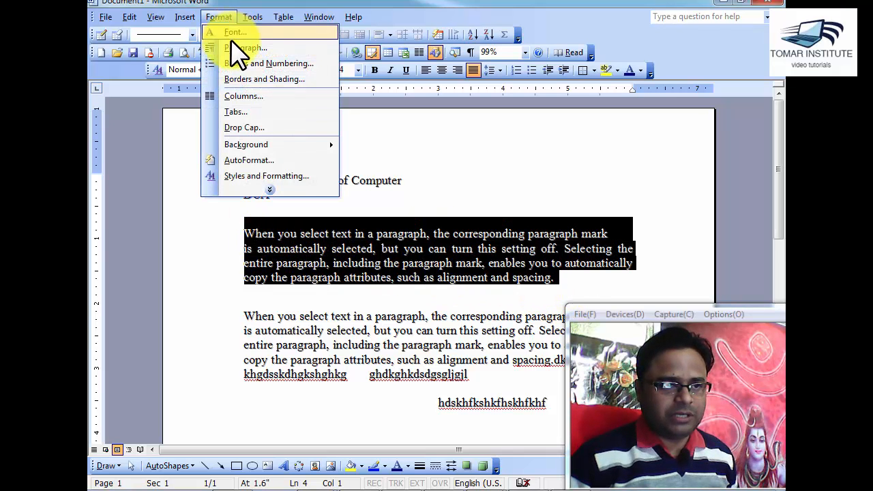
{"action": "left_click", "coordinate": [236, 47]}
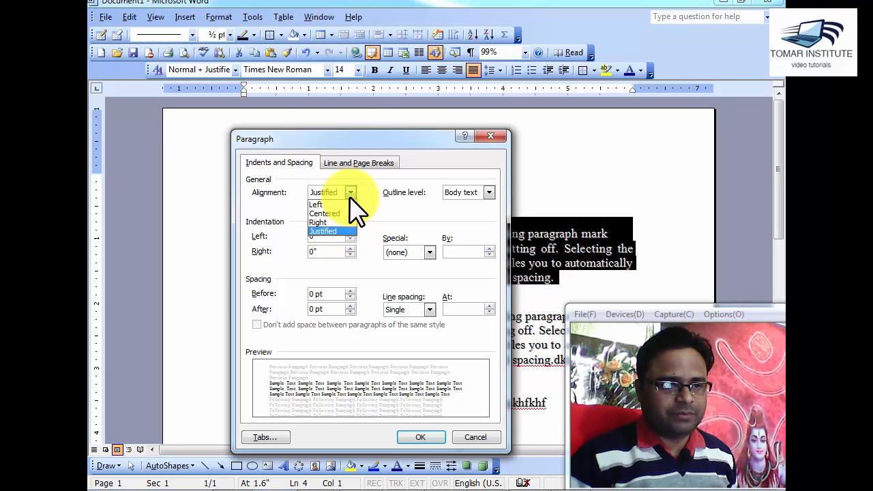
{"action": "left_click", "coordinate": [370, 211]}
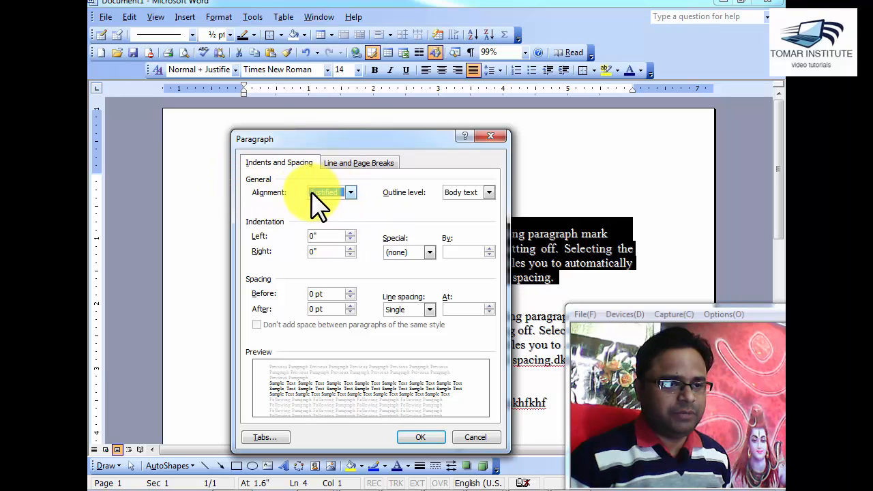
{"action": "left_click_drag", "start_coordinate": [317, 140], "coordinate": [454, 122]}
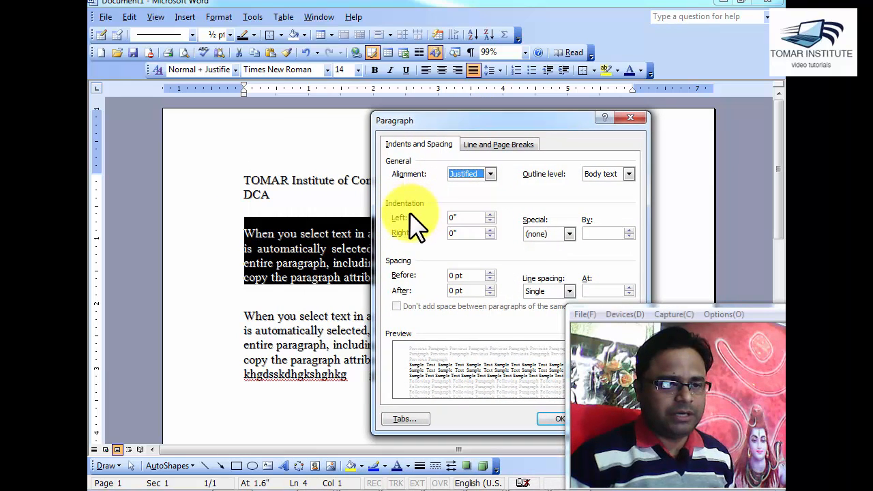
{"action": "left_click", "coordinate": [489, 214]}
{"action": "left_click", "coordinate": [489, 214]}
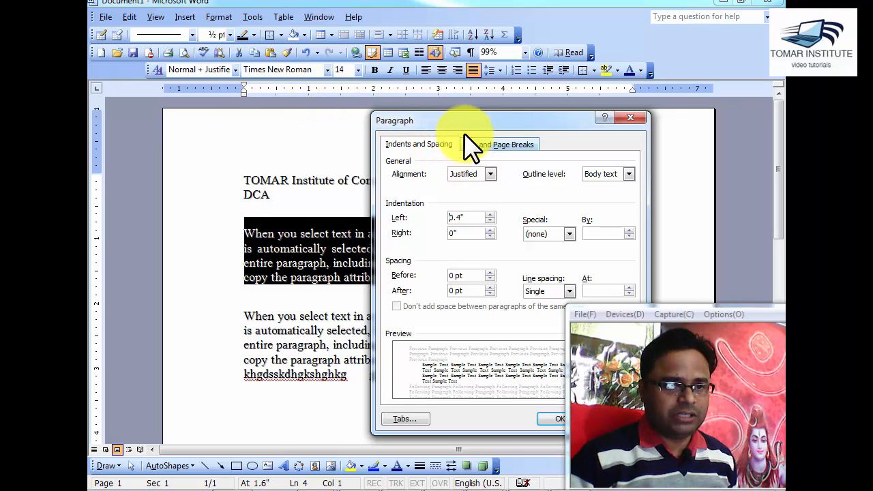
{"action": "left_click_drag", "start_coordinate": [465, 126], "coordinate": [425, 34]}
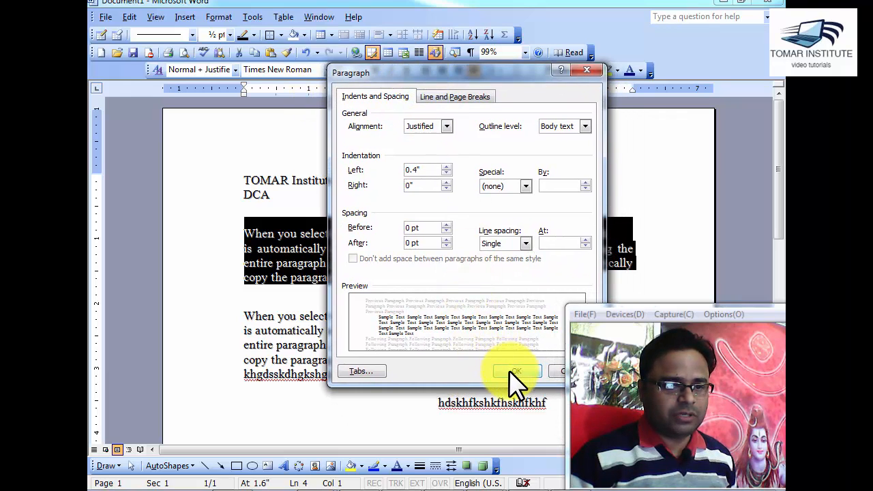
{"action": "left_click", "coordinate": [516, 384]}
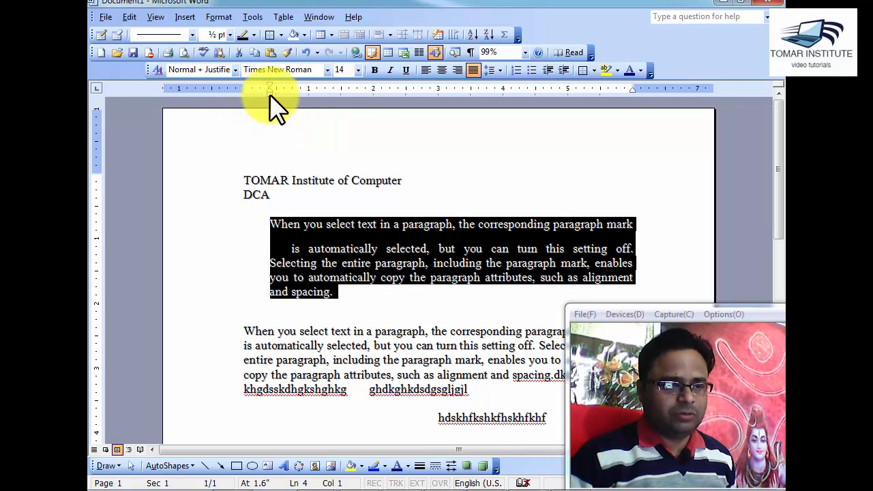
{"action": "left_click", "coordinate": [340, 277]}
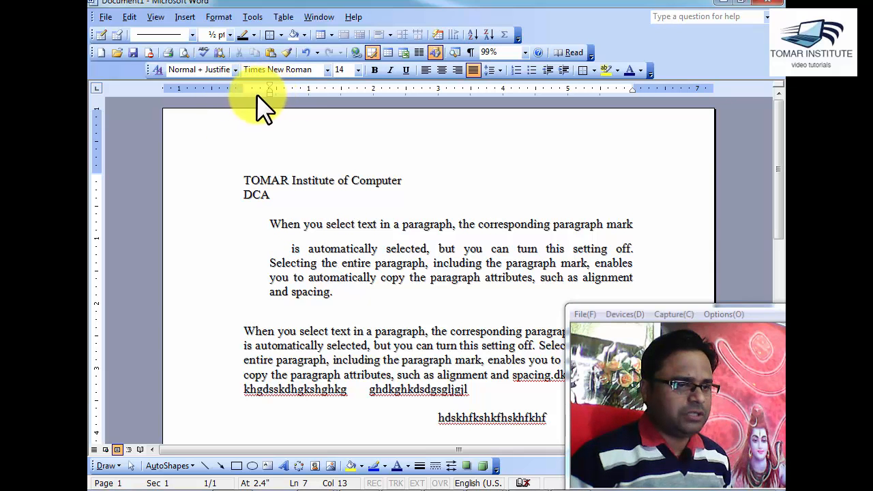
Step: Examine the left and right indentation settings of the first pasted paragraph in the Paragraph dialog, leaving them as they are
{"action": "left_click", "coordinate": [225, 18]}
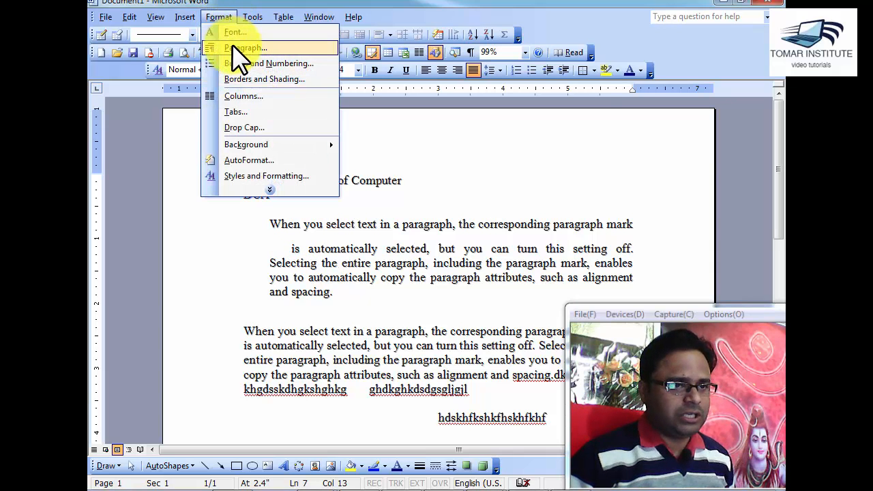
{"action": "left_click", "coordinate": [234, 47]}
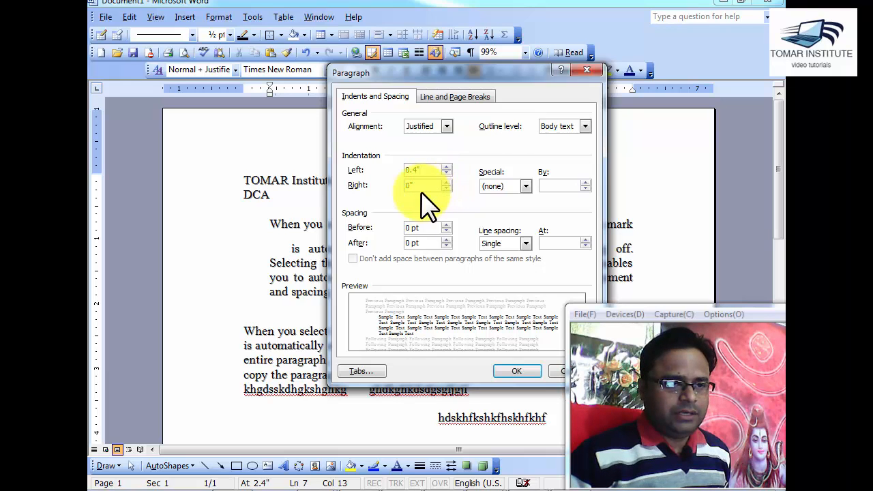
{"action": "left_click_drag", "start_coordinate": [520, 71], "coordinate": [450, 34]}
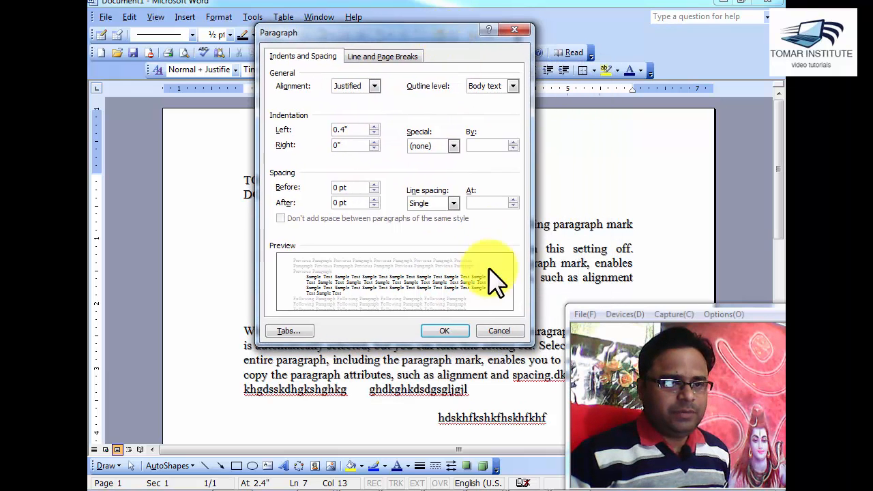
{"action": "left_click", "coordinate": [497, 333]}
Step: Select the first pasted paragraph and set its right indentation to 0.5" in the Paragraph dialog
{"action": "left_click_drag", "start_coordinate": [351, 293], "coordinate": [279, 229]}
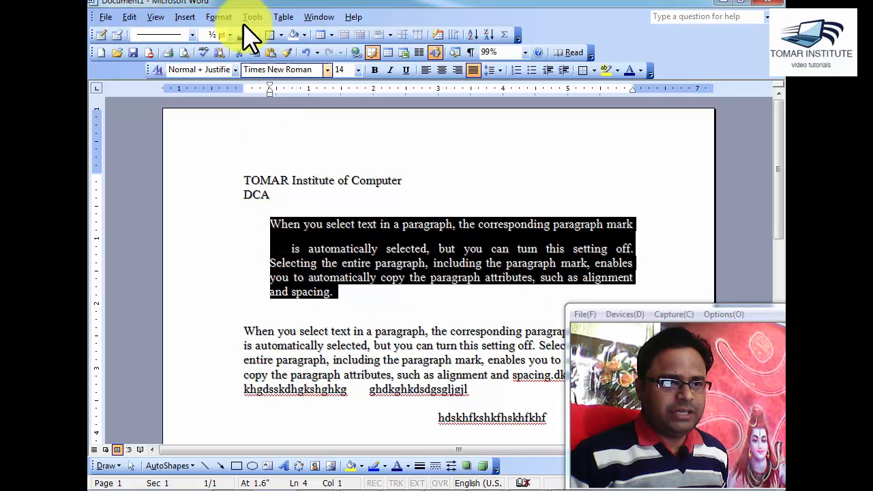
{"action": "left_click", "coordinate": [223, 19]}
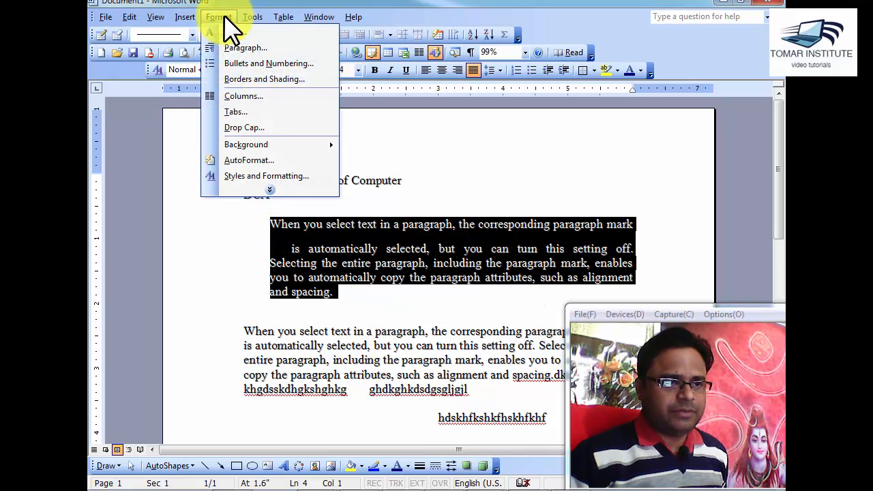
{"action": "left_click", "coordinate": [242, 49]}
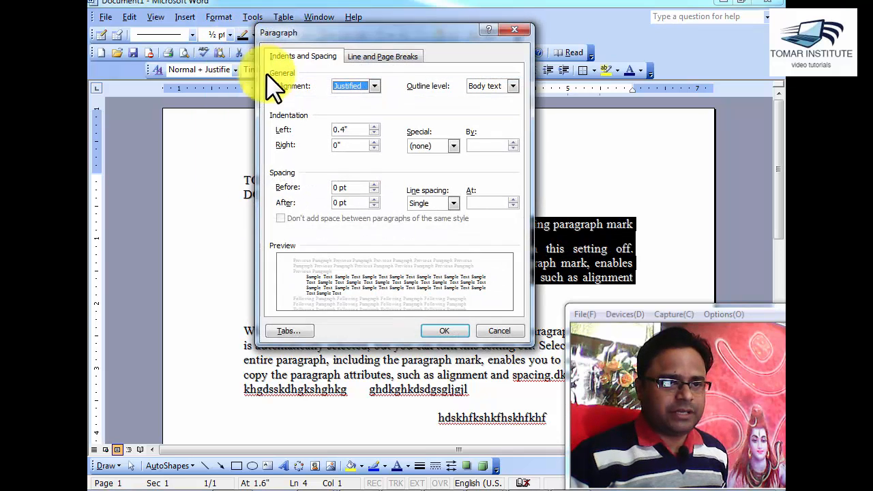
{"action": "left_click", "coordinate": [374, 142]}
{"action": "left_click", "coordinate": [373, 143]}
{"action": "left_click", "coordinate": [374, 142]}
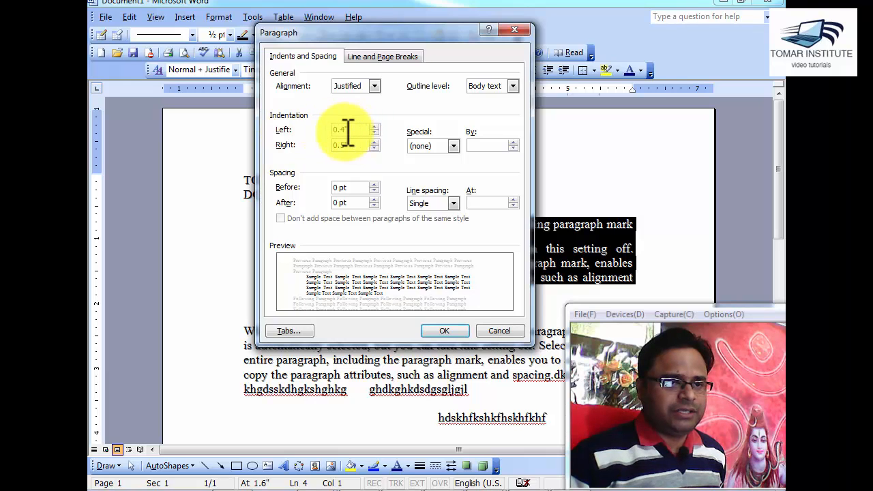
{"action": "left_click_drag", "start_coordinate": [334, 34], "coordinate": [524, 37]}
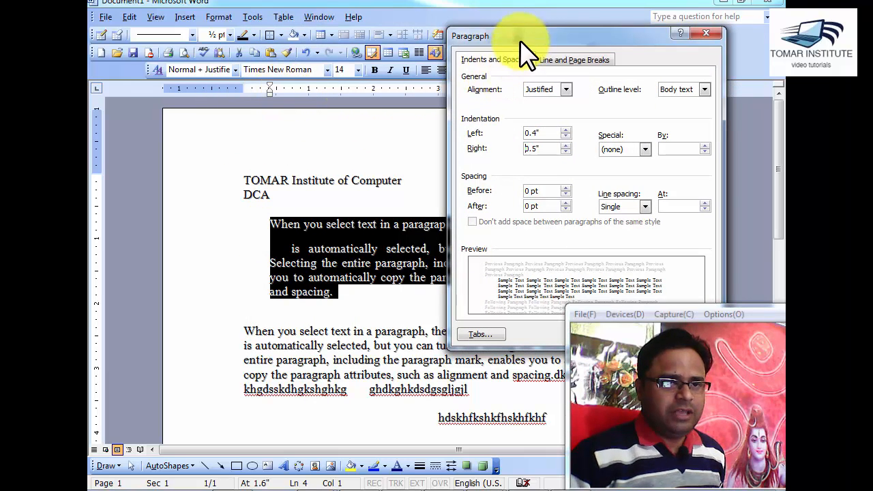
{"action": "left_click_drag", "start_coordinate": [524, 37], "coordinate": [354, 22]}
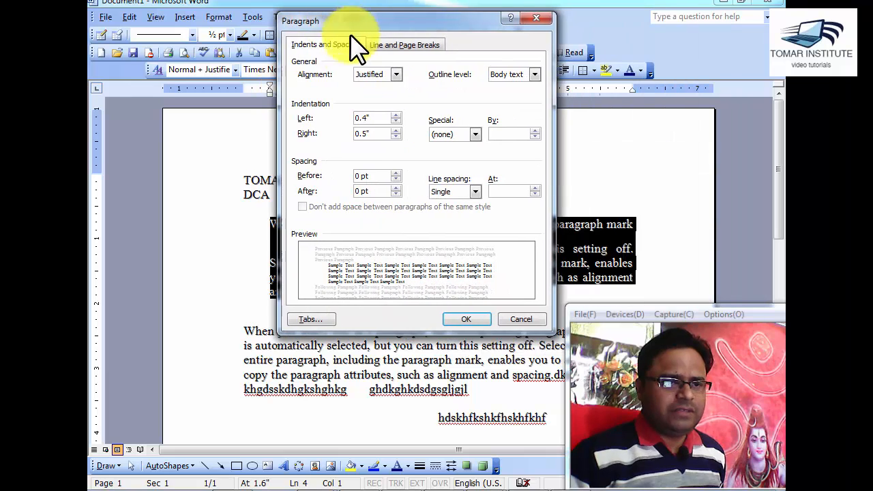
{"action": "left_click", "coordinate": [466, 320]}
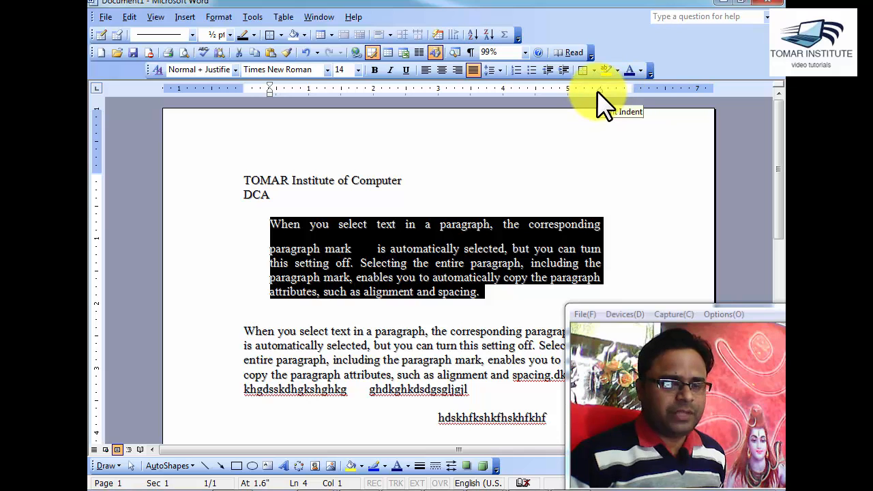
Step: Select the second pasted paragraph, check its indentation in the Paragraph dialog, and move its left indent to about 0.5" on the ruler
{"action": "left_click", "coordinate": [287, 345]}
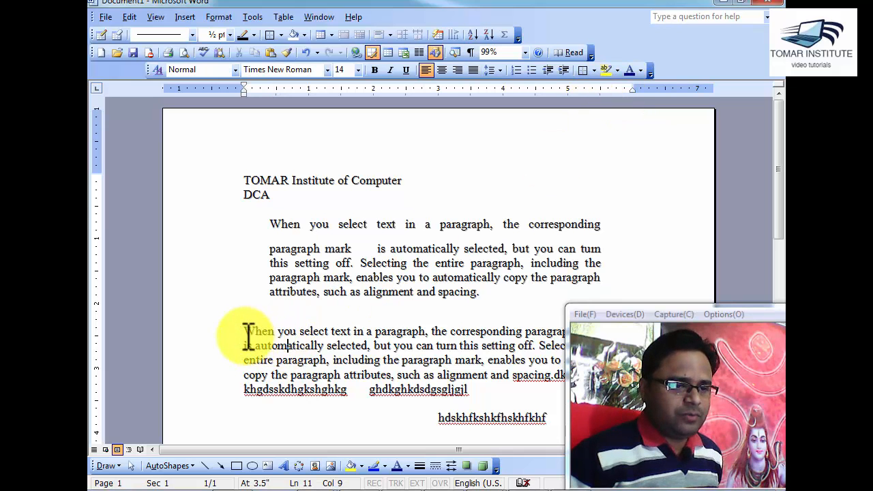
{"action": "left_click_drag", "start_coordinate": [247, 331], "coordinate": [470, 392]}
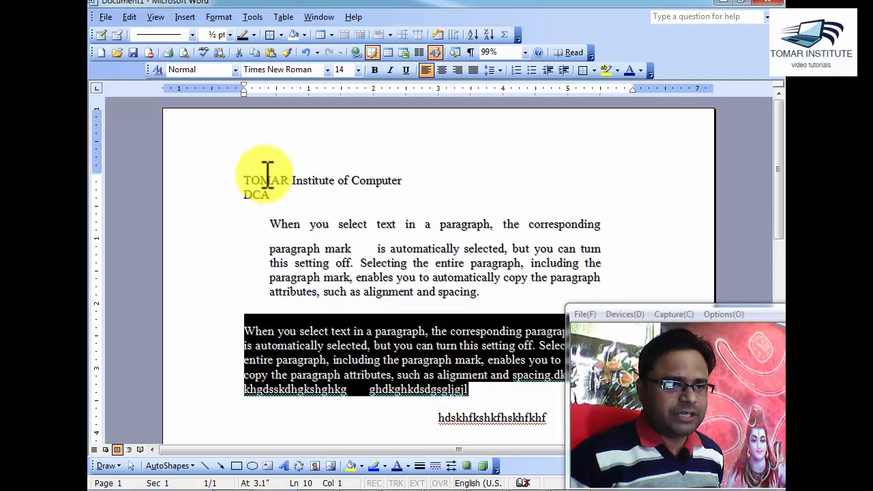
{"action": "left_click", "coordinate": [219, 16]}
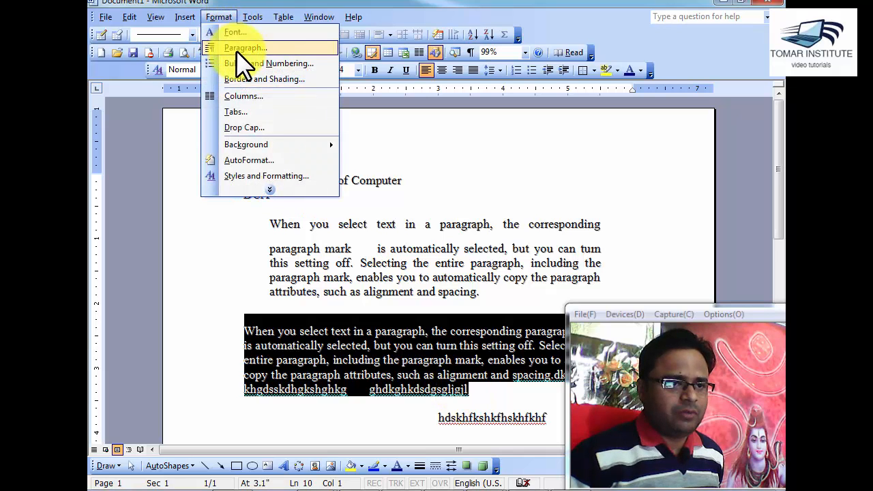
{"action": "left_click", "coordinate": [243, 49]}
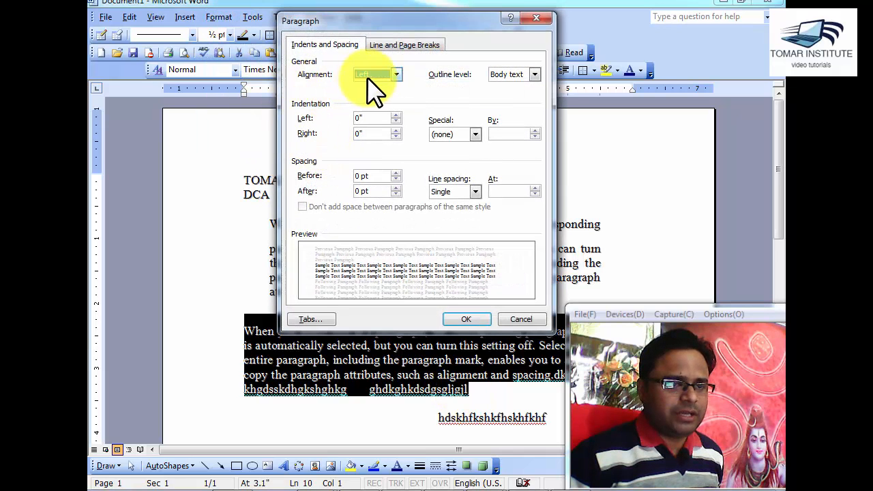
{"action": "left_click", "coordinate": [485, 318]}
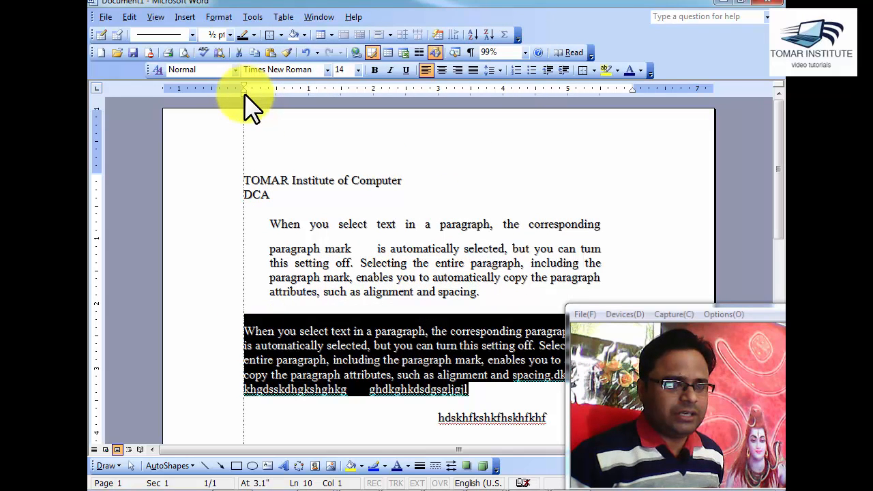
{"action": "left_click_drag", "start_coordinate": [248, 96], "coordinate": [276, 92]}
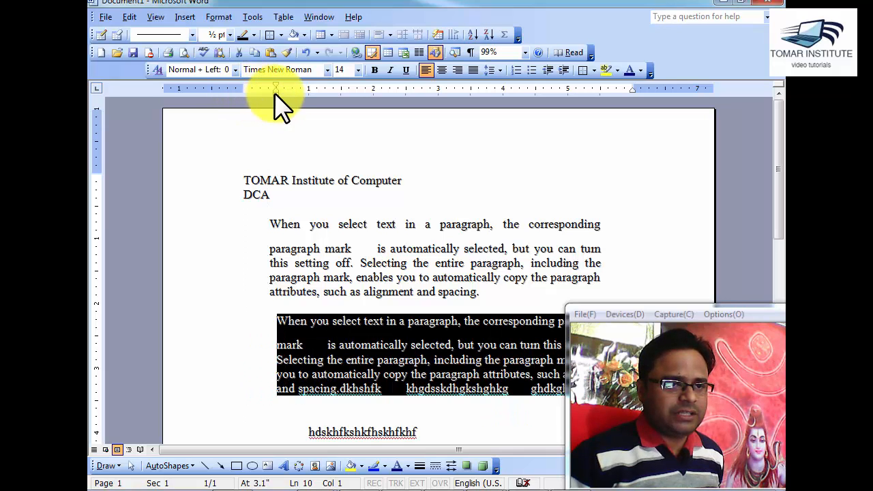
{"action": "left_click", "coordinate": [535, 345]}
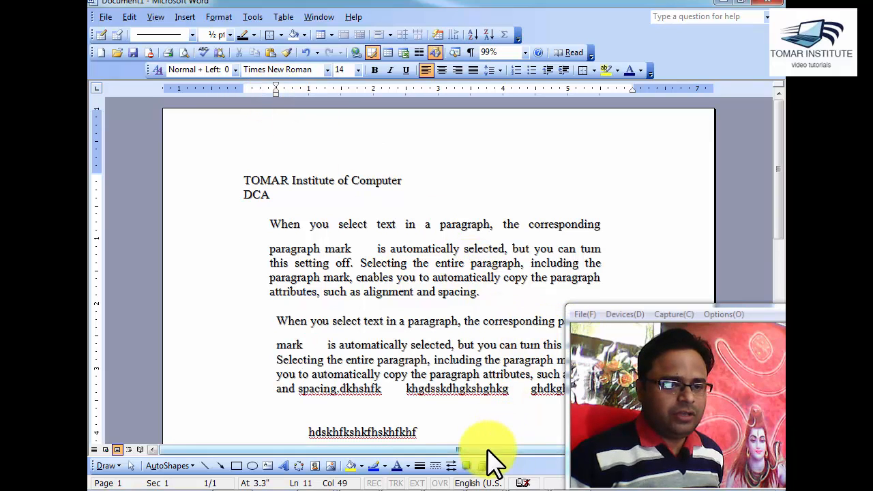
Step: Move the second pasted paragraph's right indent inward on the ruler to about 0.63" from the margin
{"action": "left_click_drag", "start_coordinate": [637, 312], "coordinate": [721, 322]}
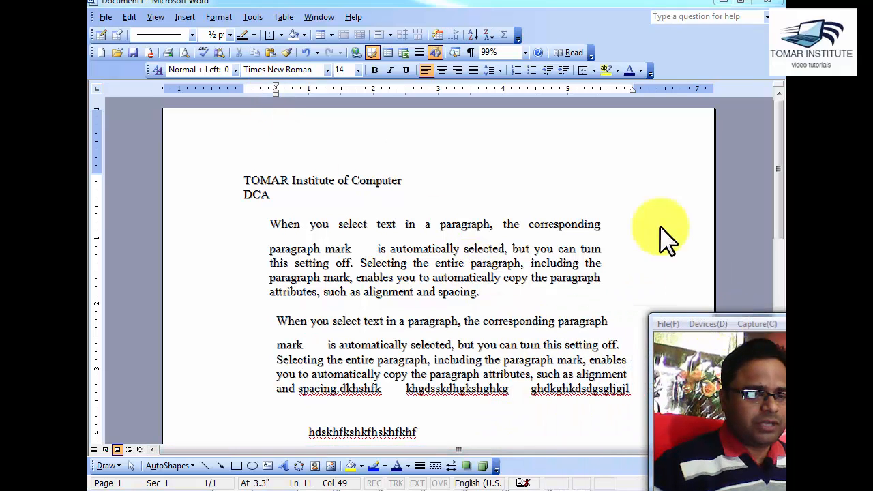
{"action": "left_click_drag", "start_coordinate": [633, 91], "coordinate": [593, 90]}
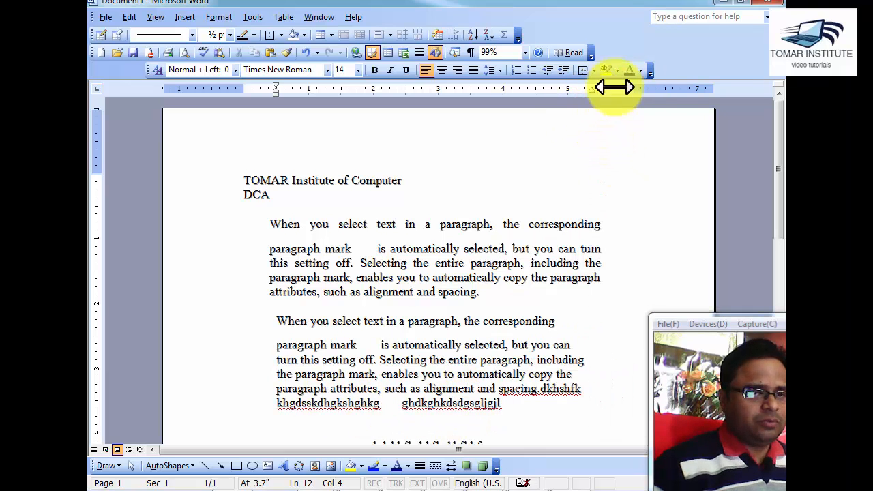
Step: Select text in the second pasted paragraph and give it a First line special indentation of 1" in the Paragraph dialog
{"action": "left_click_drag", "start_coordinate": [516, 403], "coordinate": [278, 350]}
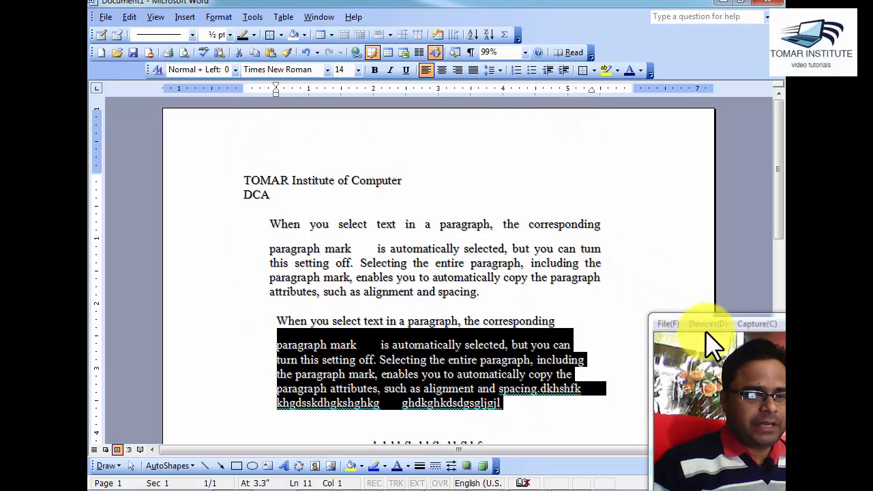
{"action": "left_click_drag", "start_coordinate": [695, 323], "coordinate": [665, 315]}
{"action": "left_click", "coordinate": [220, 22]}
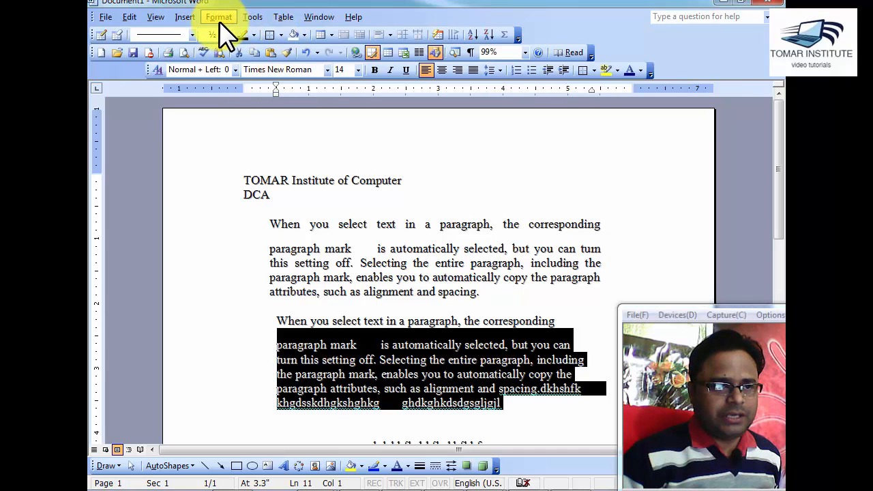
{"action": "left_click", "coordinate": [220, 20]}
{"action": "left_click", "coordinate": [227, 46]}
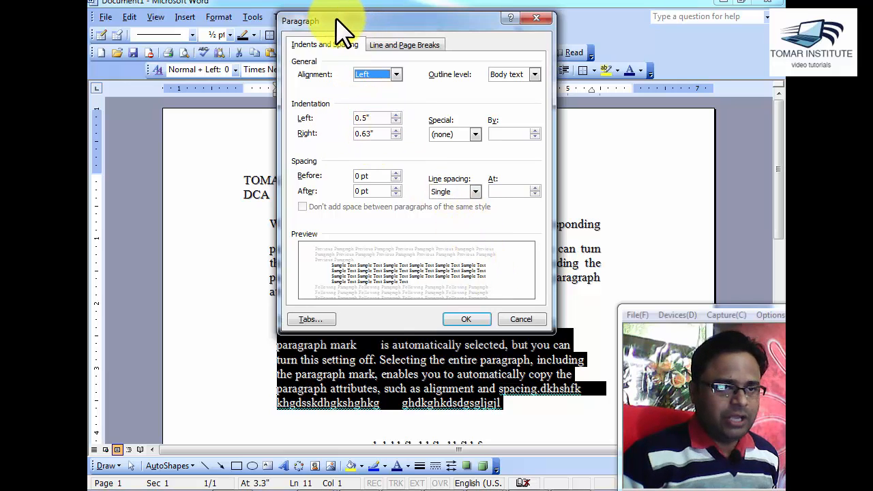
{"action": "left_click_drag", "start_coordinate": [341, 30], "coordinate": [401, 21]}
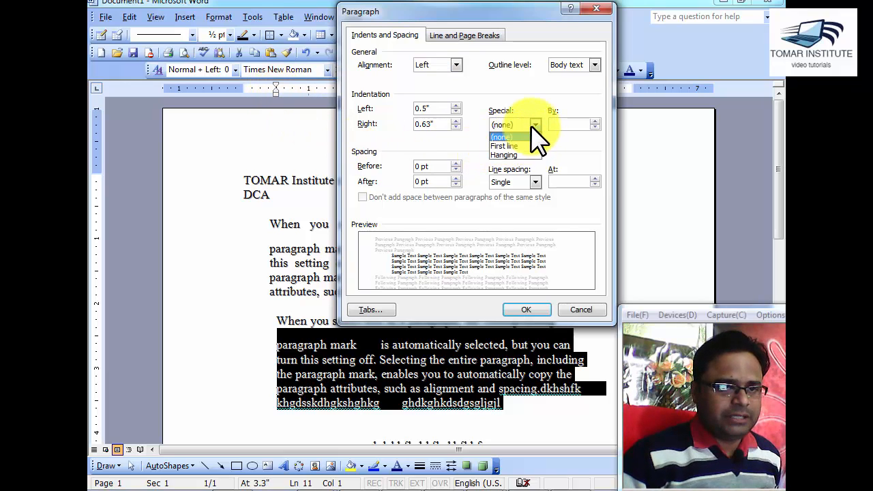
{"action": "left_click", "coordinate": [508, 146]}
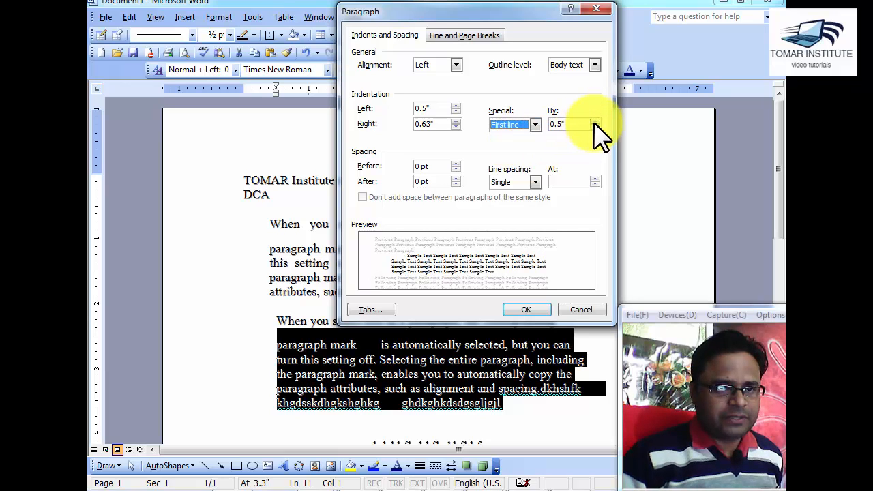
{"action": "left_click", "coordinate": [595, 122]}
{"action": "left_click", "coordinate": [595, 122]}
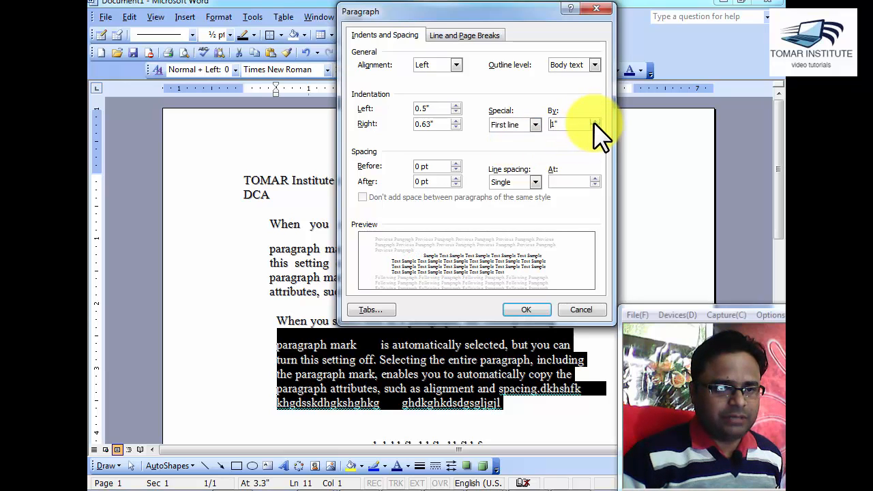
{"action": "left_click", "coordinate": [545, 315]}
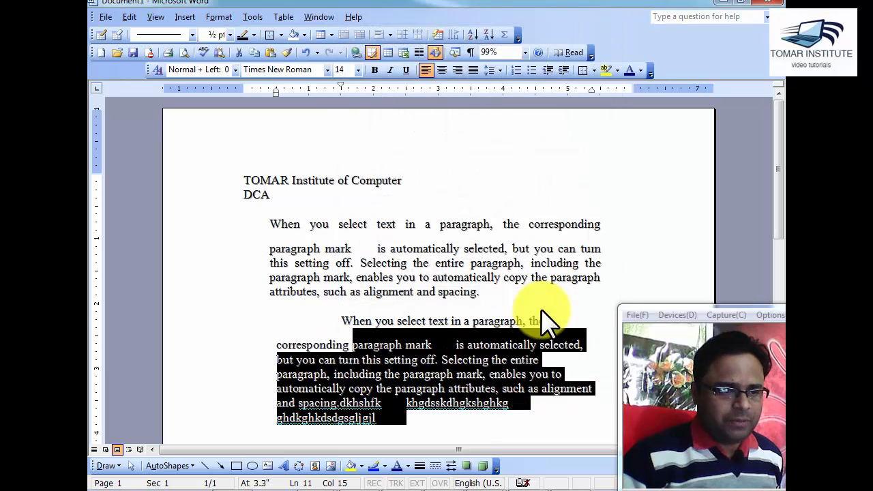
{"action": "left_click", "coordinate": [369, 362]}
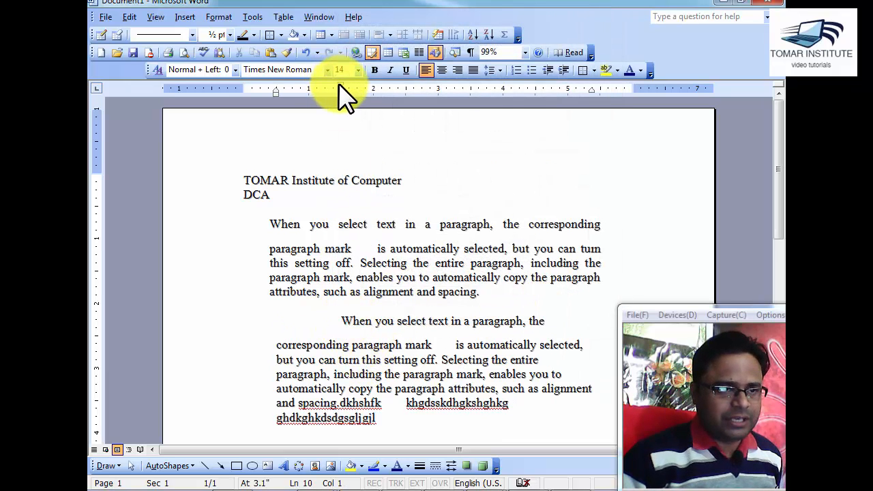
{"action": "left_click_drag", "start_coordinate": [339, 87], "coordinate": [339, 88]}
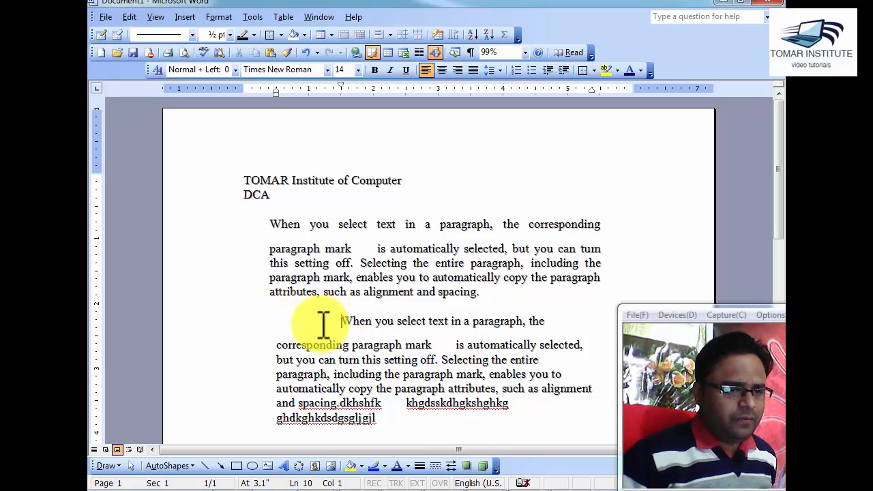
Step: Select the second pasted paragraph and change its special indentation to Hanging by 1" in the Paragraph dialog
{"action": "left_click_drag", "start_coordinate": [343, 321], "coordinate": [379, 420]}
{"action": "left_click", "coordinate": [230, 17]}
{"action": "left_click", "coordinate": [232, 47]}
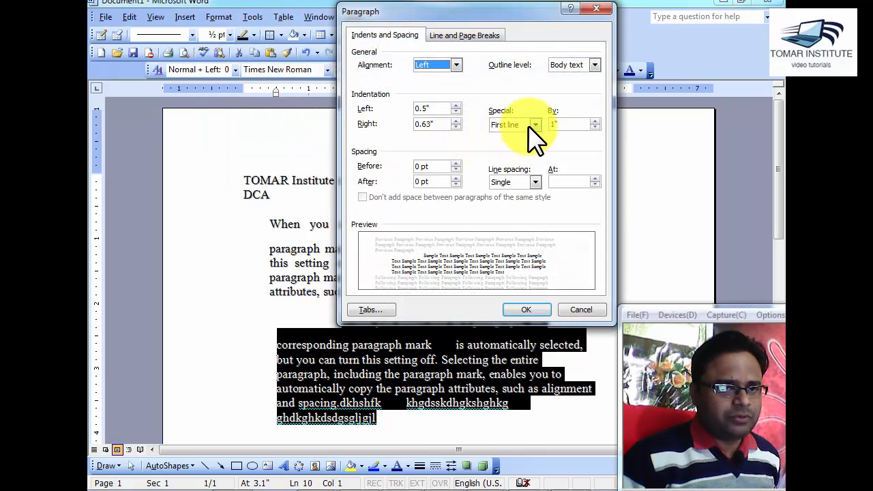
{"action": "left_click", "coordinate": [536, 124]}
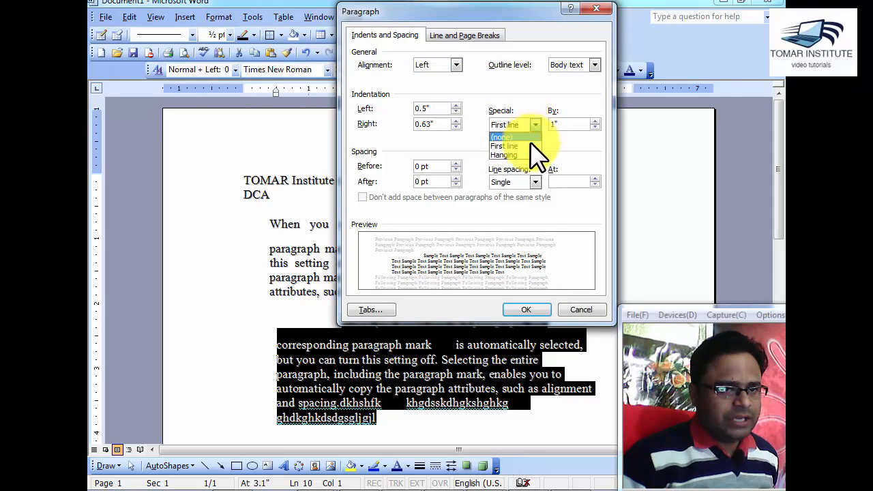
{"action": "left_click", "coordinate": [528, 152]}
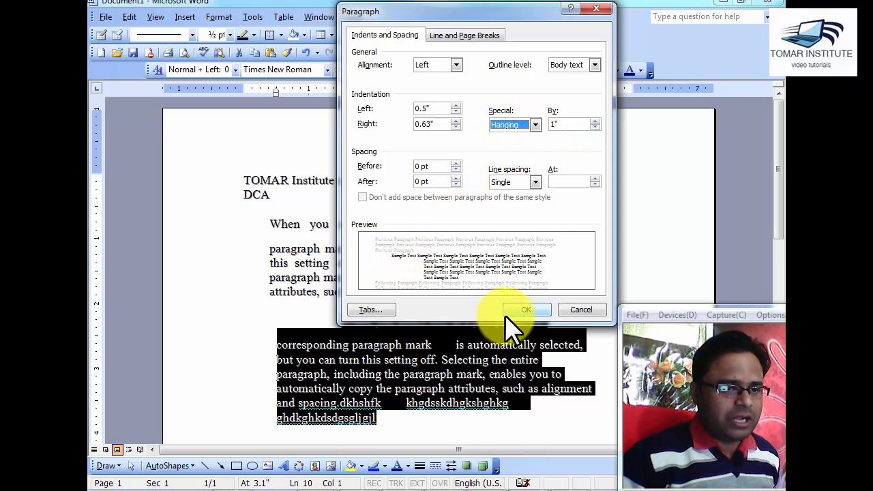
{"action": "left_click", "coordinate": [522, 310]}
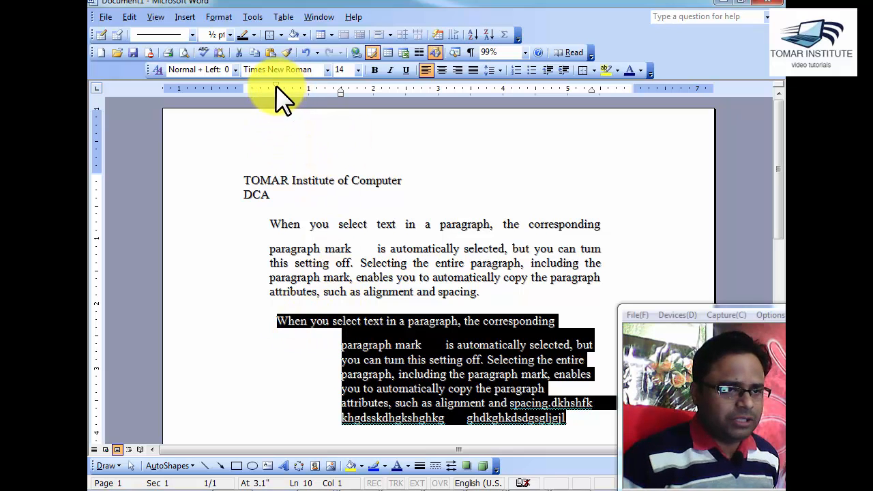
{"action": "left_click", "coordinate": [339, 349]}
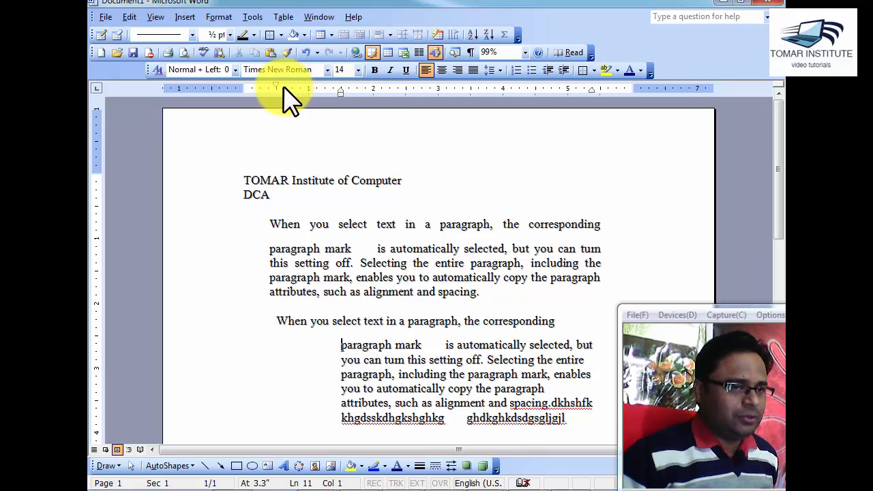
Step: Reposition the second pasted paragraph's indents on the ruler, ending with the first line at about 0.38" and the remaining lines at about 1.5"
{"action": "mouse_move", "coordinate": [277, 85]}
{"action": "left_mouse_down"}
{"action": "mouse_move", "coordinate": [341, 89]}
{"action": "mouse_move", "coordinate": [284, 92]}
{"action": "left_mouse_up"}
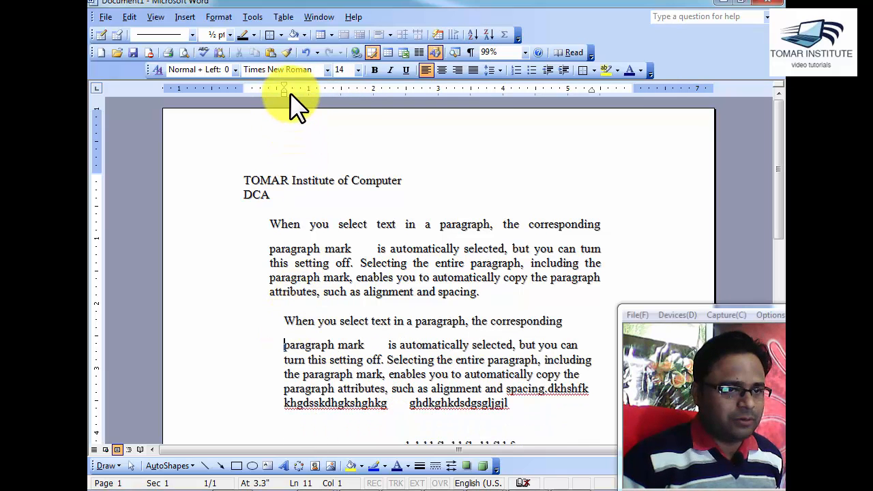
{"action": "left_click_drag", "start_coordinate": [295, 85], "coordinate": [341, 85]}
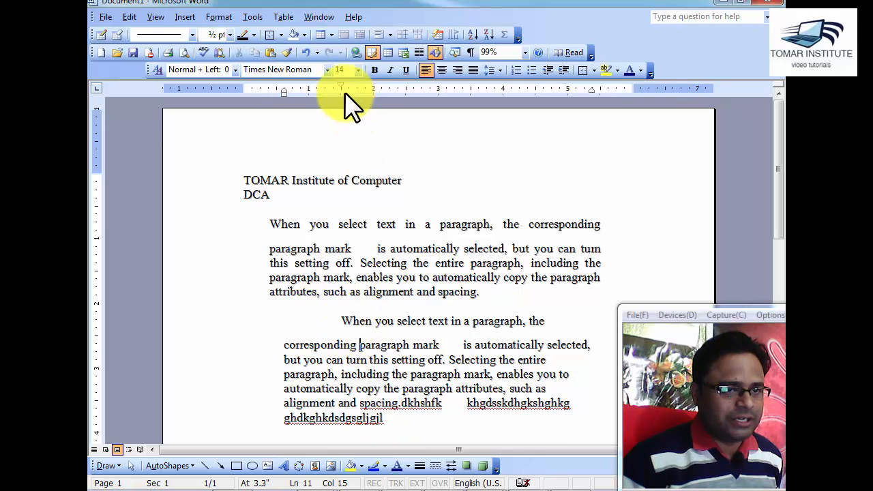
{"action": "mouse_move", "coordinate": [340, 88]}
{"action": "left_mouse_down"}
{"action": "mouse_move", "coordinate": [285, 87]}
{"action": "mouse_move", "coordinate": [300, 94]}
{"action": "mouse_move", "coordinate": [268, 85]}
{"action": "mouse_move", "coordinate": [340, 90]}
{"action": "mouse_move", "coordinate": [269, 86]}
{"action": "left_mouse_up"}
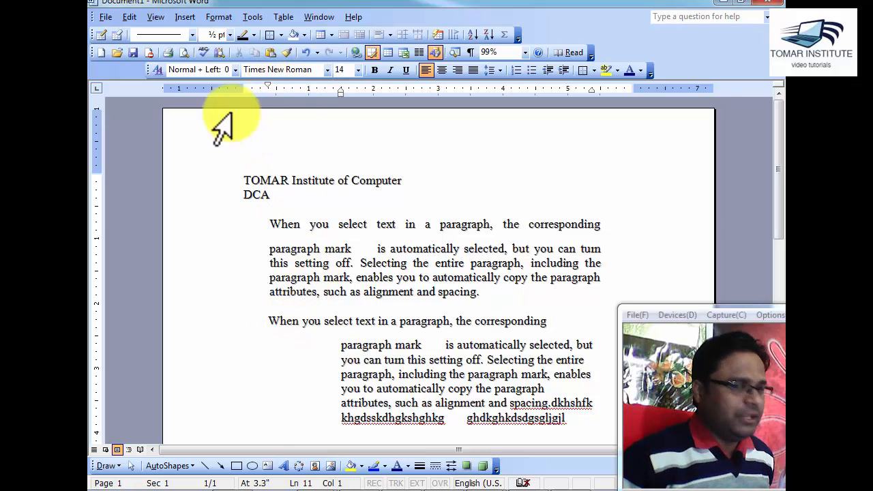
Step: Select the second pasted paragraph and examine its left and special indentation in the Paragraph dialog, keeping the Hanging option
{"action": "left_click_drag", "start_coordinate": [271, 321], "coordinate": [552, 416]}
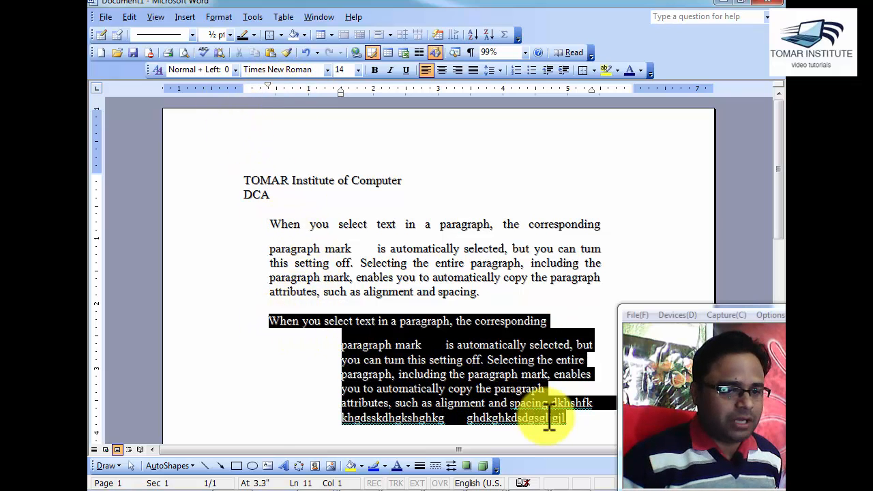
{"action": "left_click", "coordinate": [220, 18]}
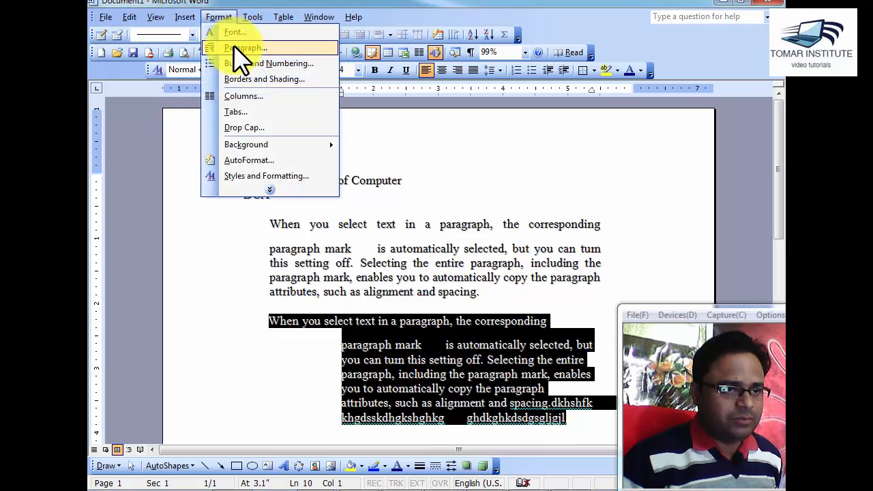
{"action": "left_click", "coordinate": [239, 48]}
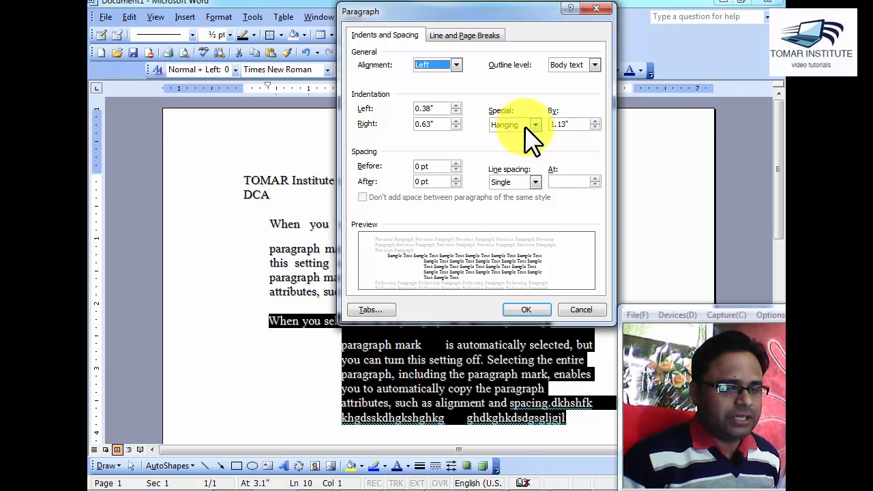
{"action": "left_click", "coordinate": [526, 155]}
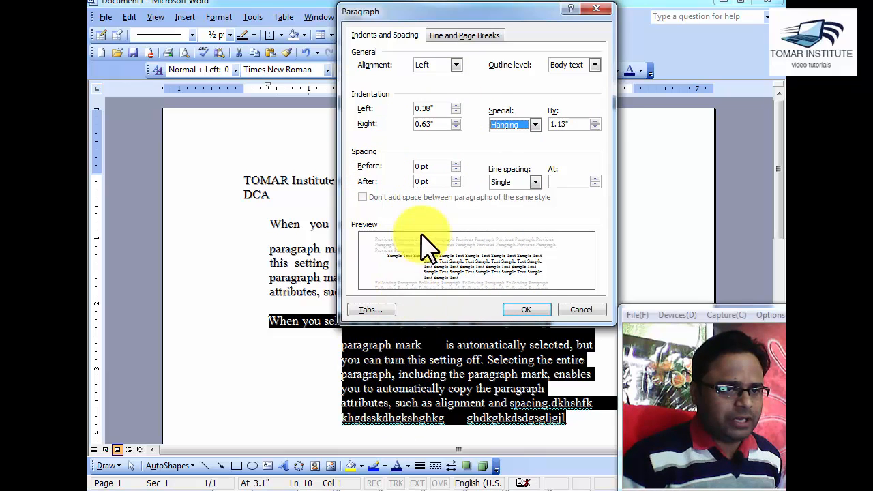
Step: Set the second pasted paragraph's spacing before to 30 pt, increase its spacing after, and apply the changes
{"action": "left_click", "coordinate": [456, 163]}
{"action": "left_click", "coordinate": [456, 164]}
{"action": "left_click", "coordinate": [457, 164]}
{"action": "left_click", "coordinate": [456, 164]}
{"action": "left_click", "coordinate": [456, 164]}
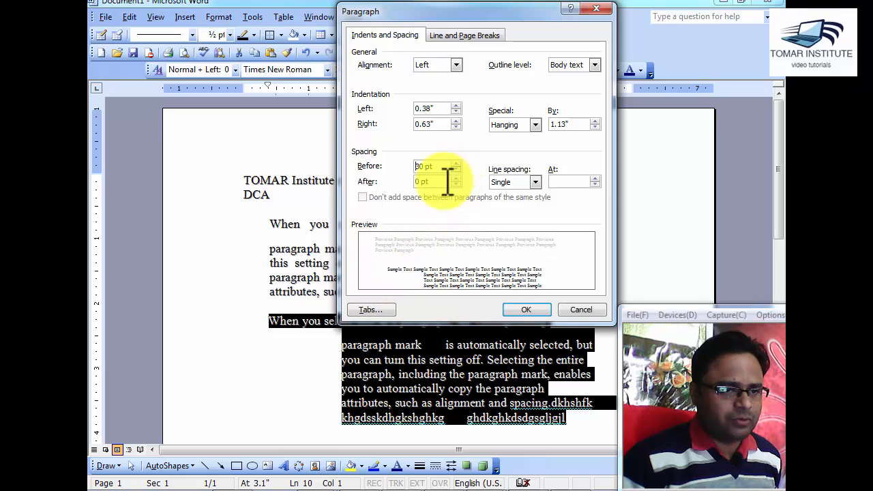
{"action": "left_click", "coordinate": [456, 184]}
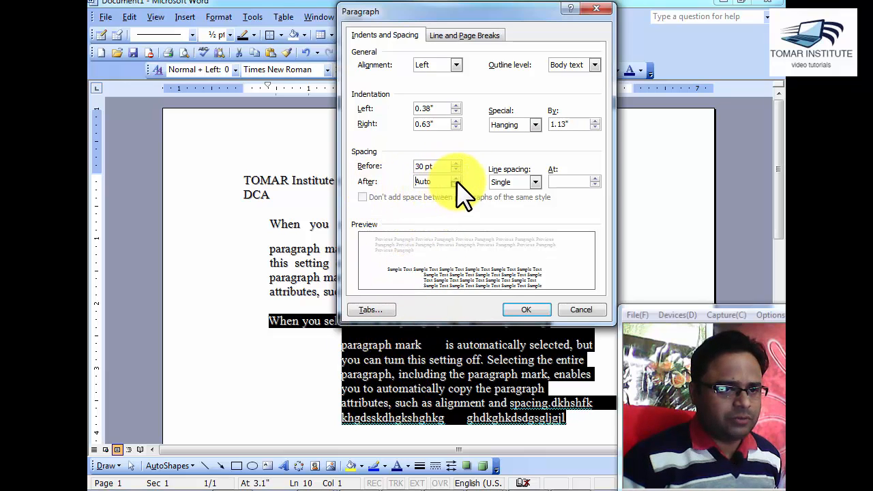
{"action": "left_click", "coordinate": [456, 178]}
{"action": "left_click", "coordinate": [456, 178]}
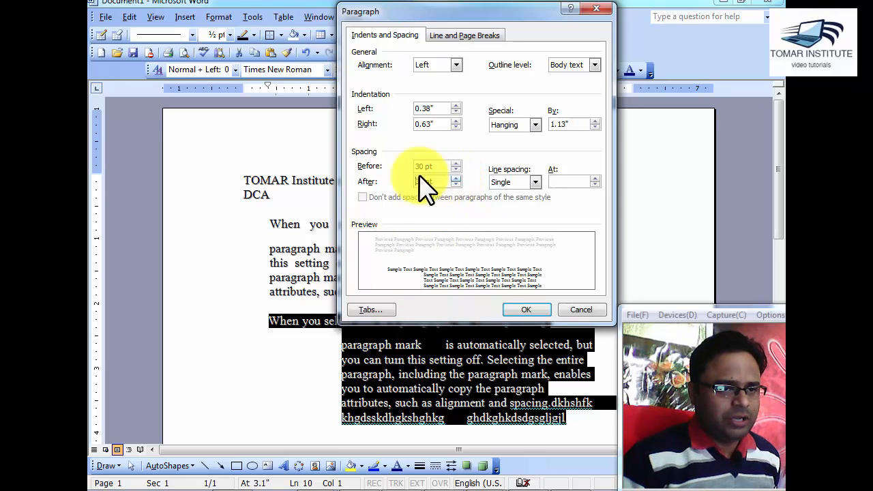
{"action": "left_click", "coordinate": [525, 310]}
{"action": "scroll", "coordinate": [516, 364], "scroll_direction": "down", "scroll_amount": 2}
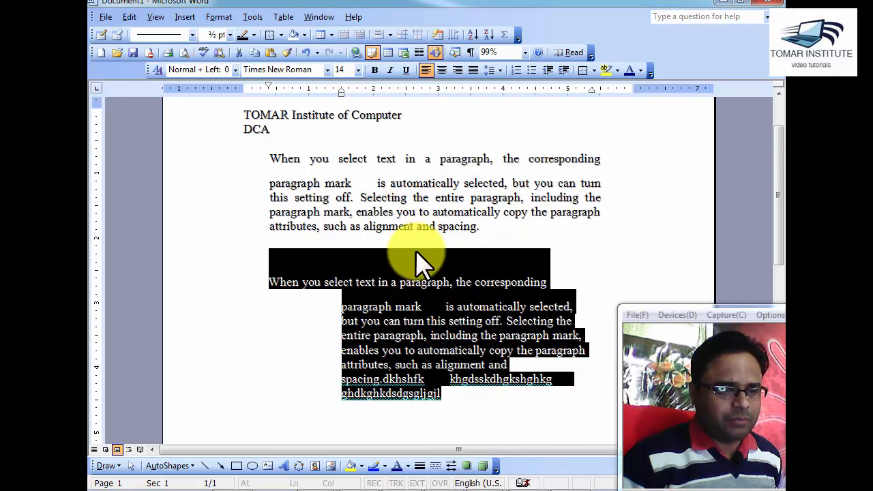
{"action": "scroll", "coordinate": [464, 314], "scroll_direction": "down", "scroll_amount": 2}
Step: Select the first pasted paragraph, set its spacing after to 30 pt and increase its spacing before in the Paragraph dialog
{"action": "scroll", "coordinate": [443, 348], "scroll_direction": "up", "scroll_amount": 2}
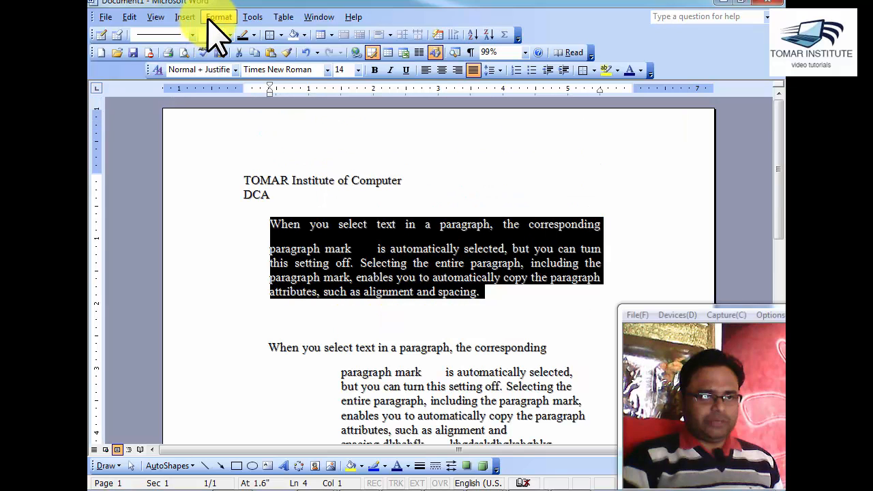
{"action": "left_click", "coordinate": [210, 18]}
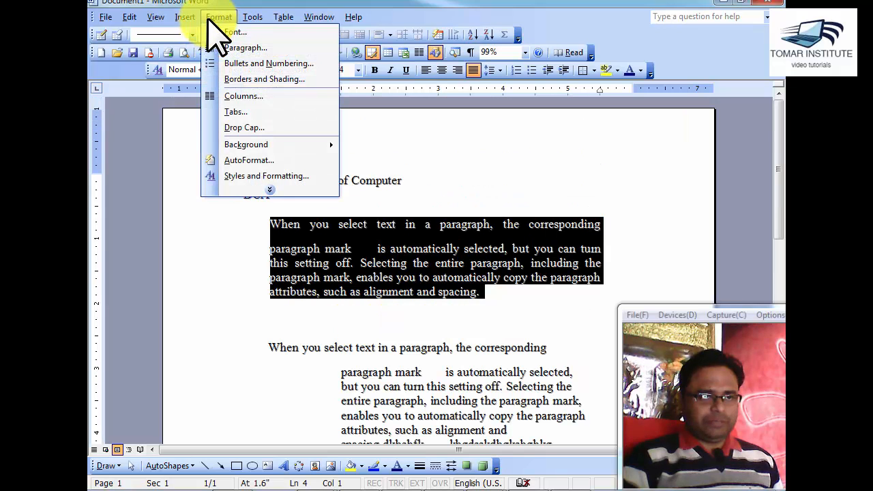
{"action": "left_click", "coordinate": [219, 47]}
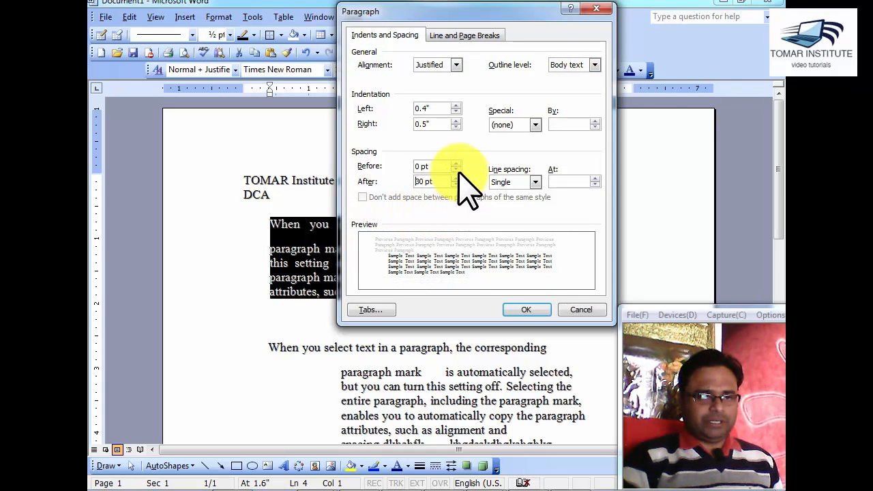
{"action": "left_click", "coordinate": [455, 163]}
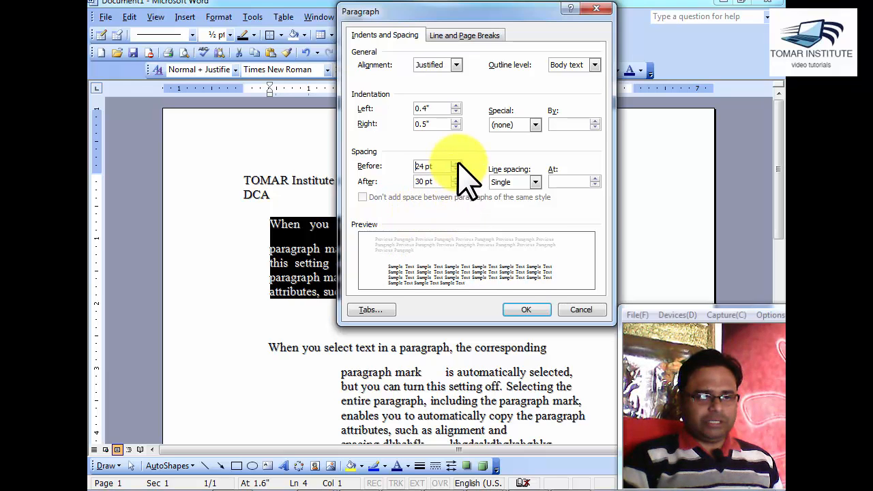
{"action": "left_click", "coordinate": [455, 163]}
{"action": "left_click", "coordinate": [514, 310]}
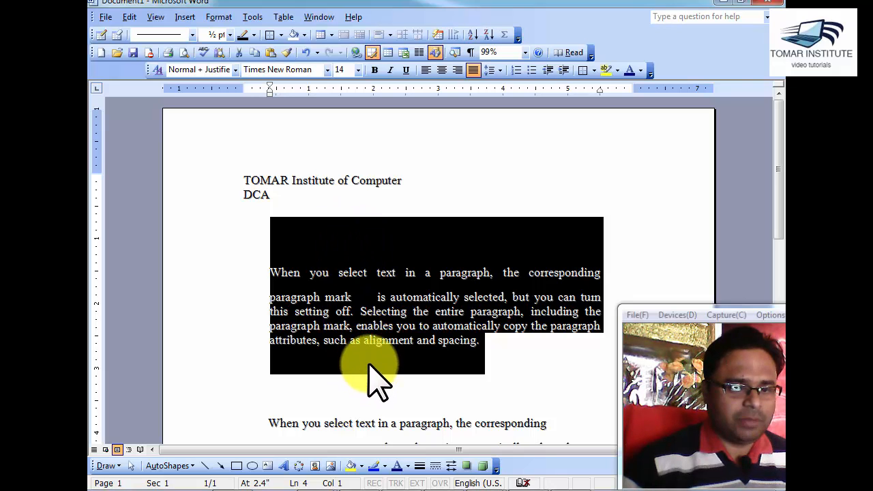
{"action": "left_click", "coordinate": [416, 389]}
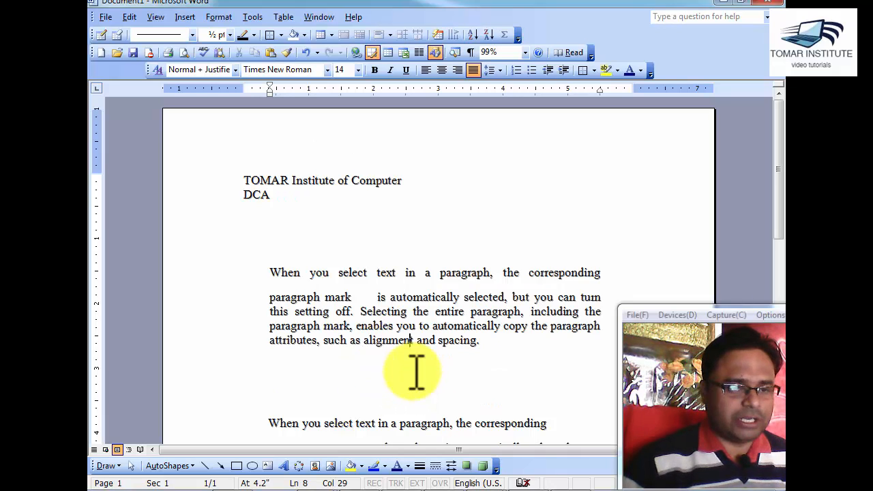
{"action": "scroll", "coordinate": [416, 370], "scroll_direction": "down", "scroll_amount": 5}
{"action": "scroll", "coordinate": [416, 372], "scroll_direction": "up", "scroll_amount": 3}
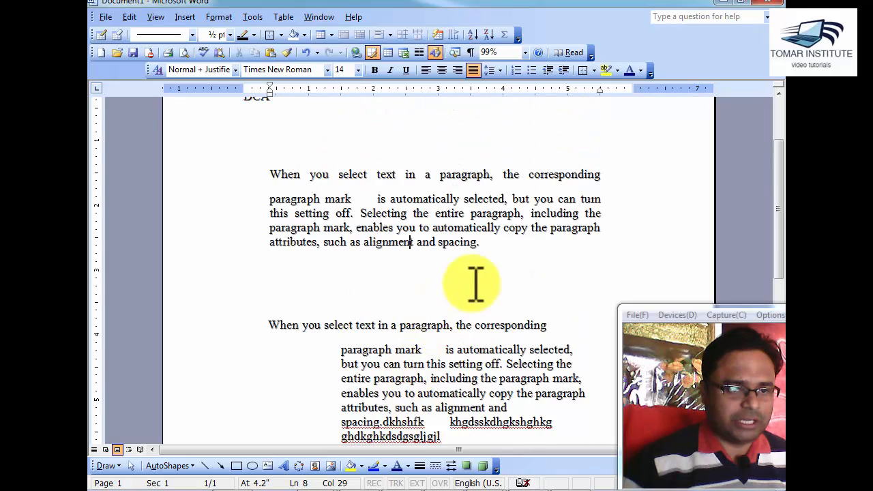
Step: Select the first pasted paragraph and apply 1.5 lines line spacing in the Paragraph dialog
{"action": "left_click_drag", "start_coordinate": [498, 250], "coordinate": [248, 165]}
{"action": "left_click", "coordinate": [215, 19]}
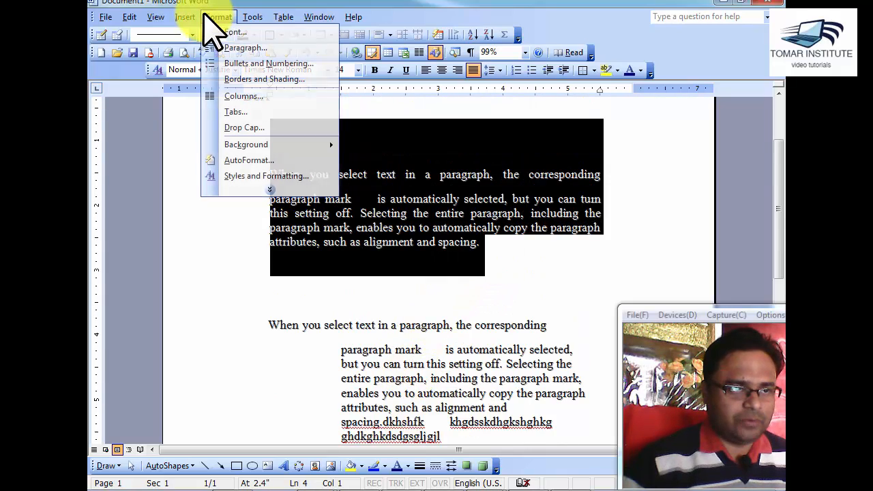
{"action": "left_click", "coordinate": [228, 48]}
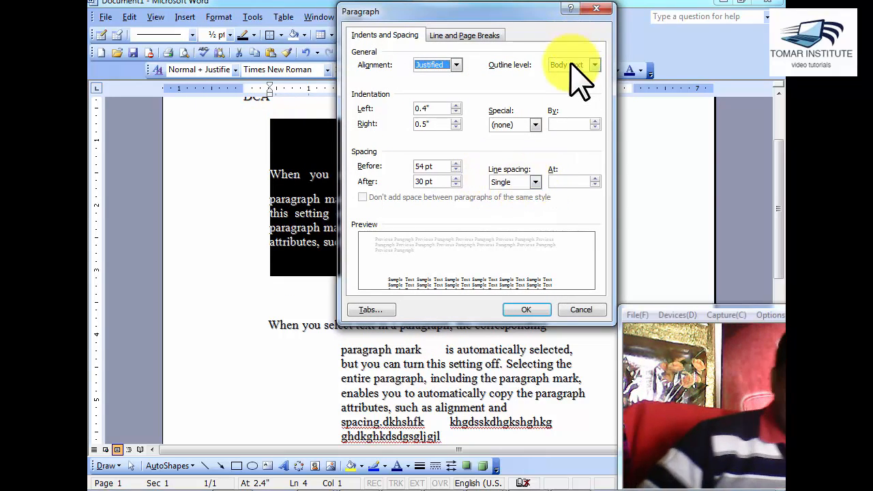
{"action": "left_click", "coordinate": [535, 181]}
{"action": "left_click", "coordinate": [524, 203]}
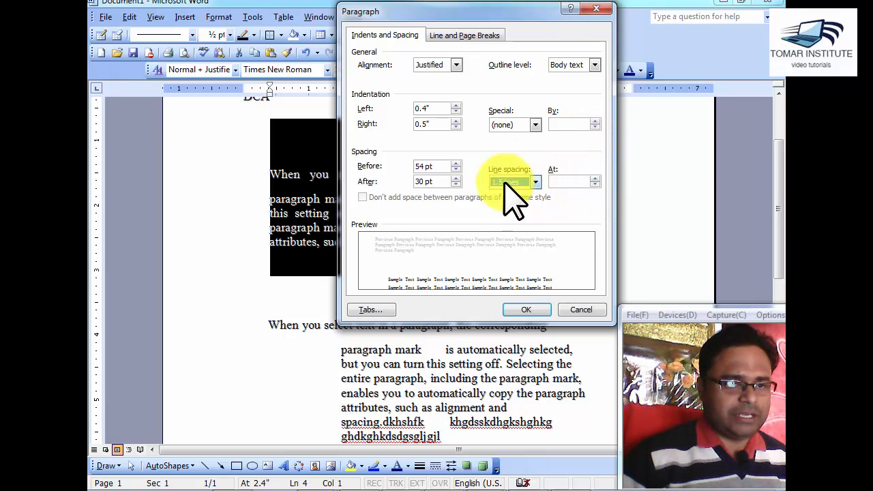
{"action": "left_click", "coordinate": [526, 311]}
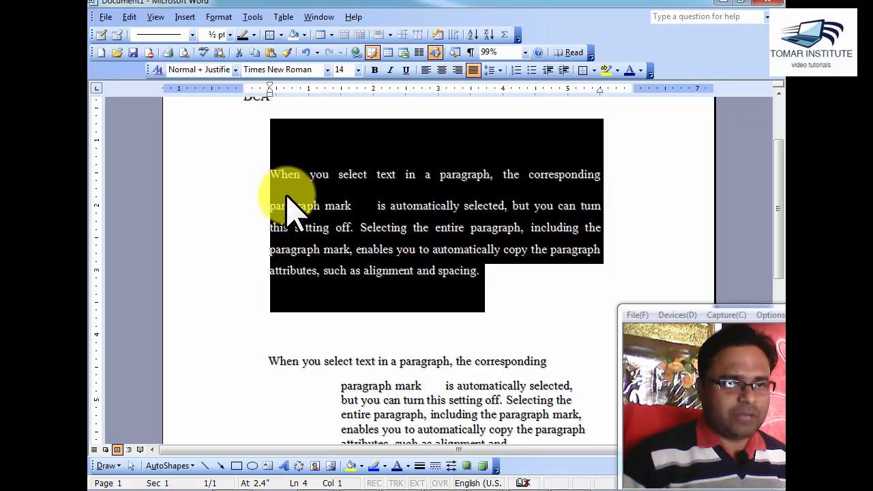
Step: Change the selected first pasted paragraph's line spacing to Double and apply it
{"action": "left_click", "coordinate": [500, 71]}
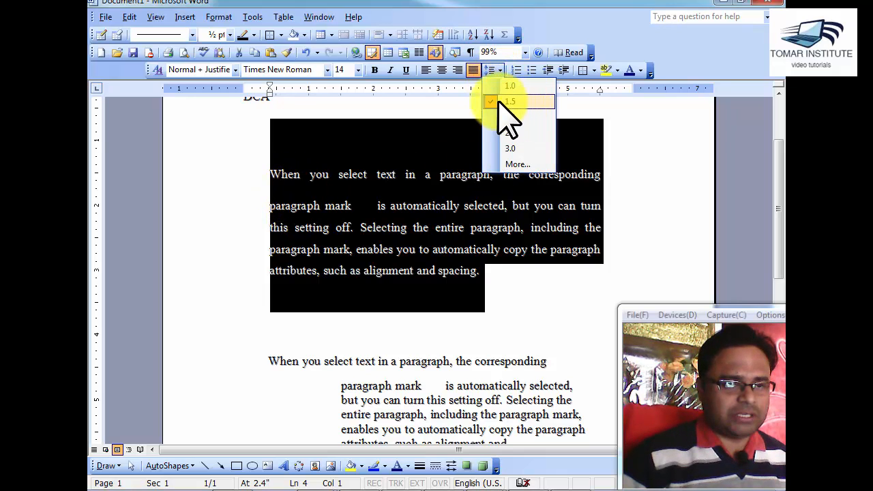
{"action": "left_click", "coordinate": [519, 166]}
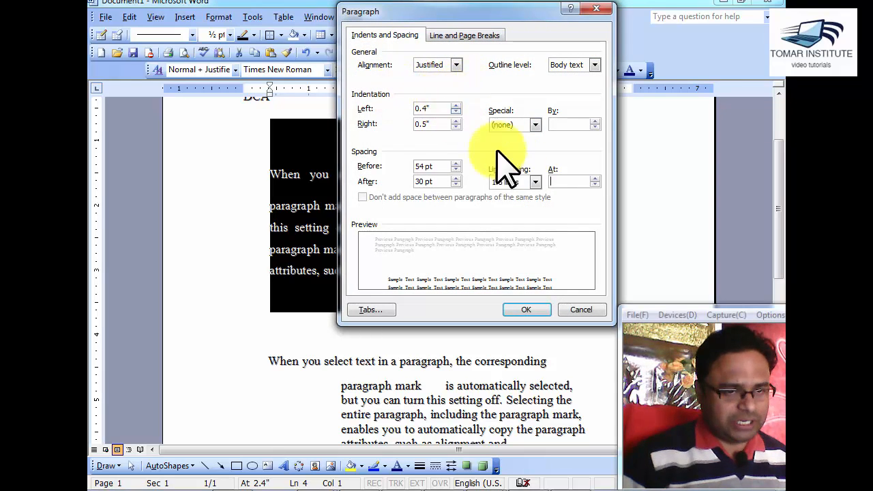
{"action": "left_click", "coordinate": [534, 182]}
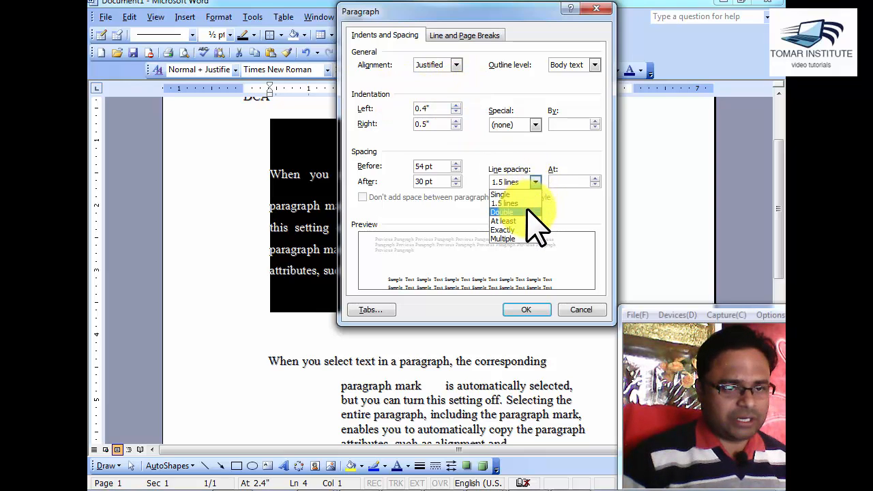
{"action": "left_click", "coordinate": [527, 211]}
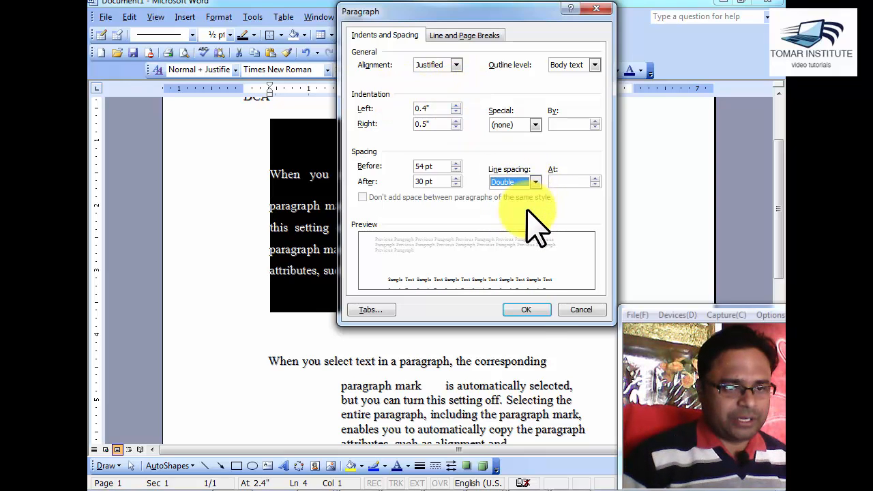
{"action": "left_click", "coordinate": [529, 311]}
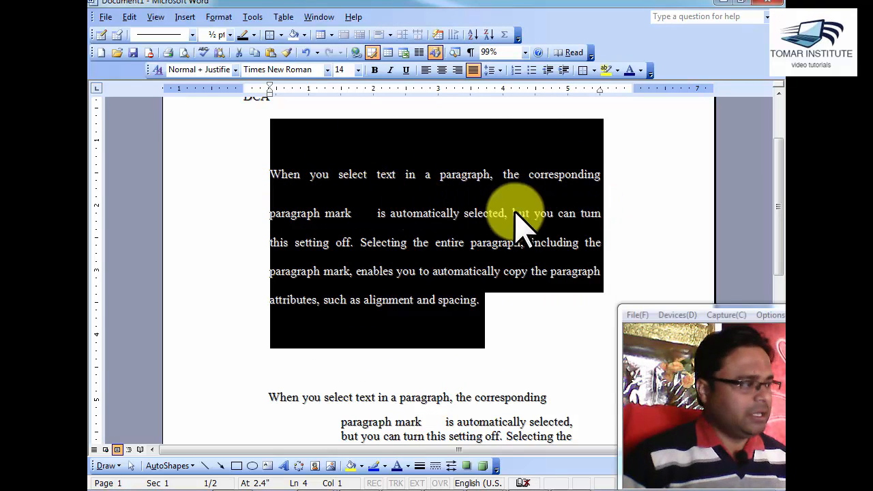
Step: Set the selected paragraph's line spacing to At least 12 pt and apply it
{"action": "left_click", "coordinate": [500, 71]}
{"action": "left_click", "coordinate": [513, 165]}
{"action": "left_click", "coordinate": [524, 182]}
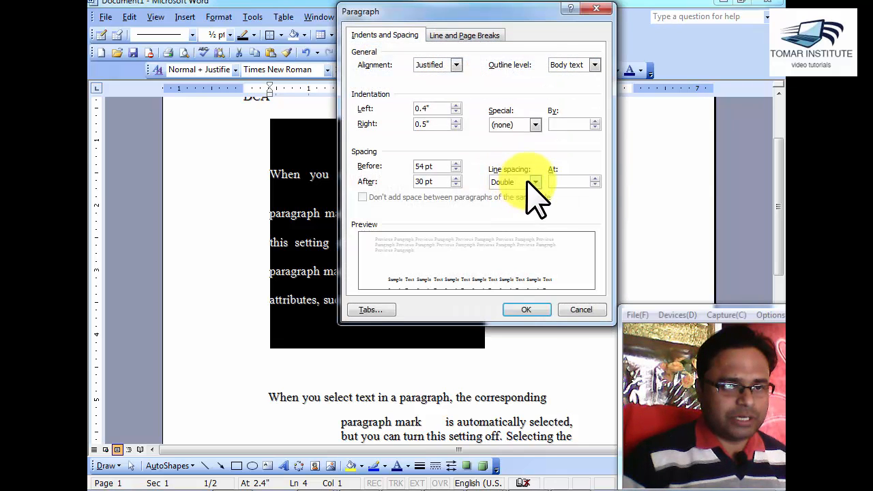
{"action": "left_click", "coordinate": [516, 221]}
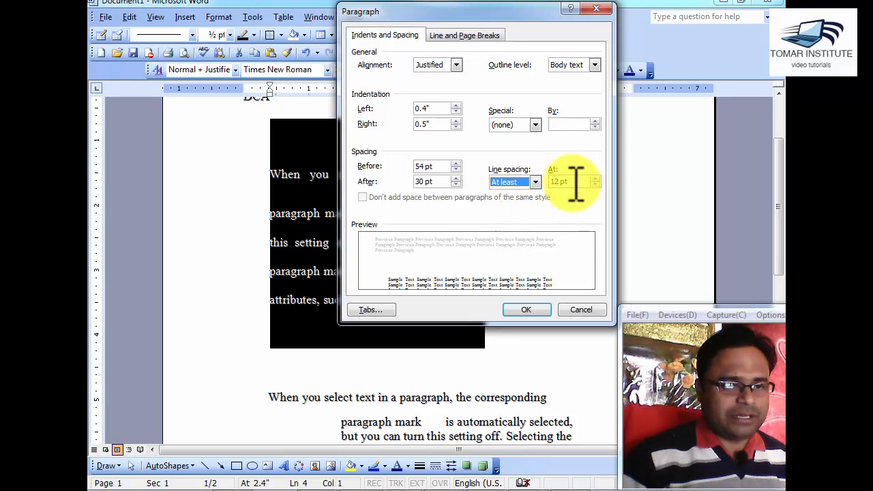
{"action": "left_click", "coordinate": [526, 310]}
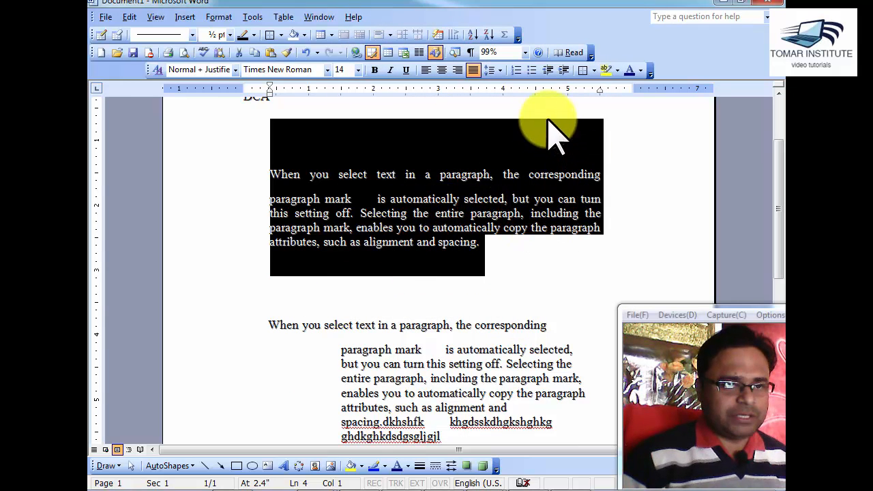
Step: Set the selected paragraph's line spacing to Exactly 10 pt and apply it
{"action": "left_click", "coordinate": [501, 71]}
{"action": "left_click", "coordinate": [517, 165]}
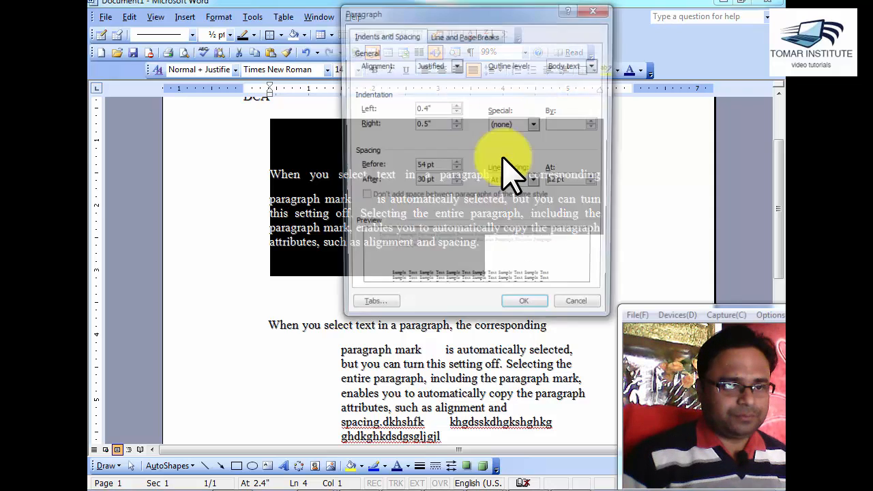
{"action": "left_click", "coordinate": [534, 182]}
{"action": "left_click", "coordinate": [526, 230]}
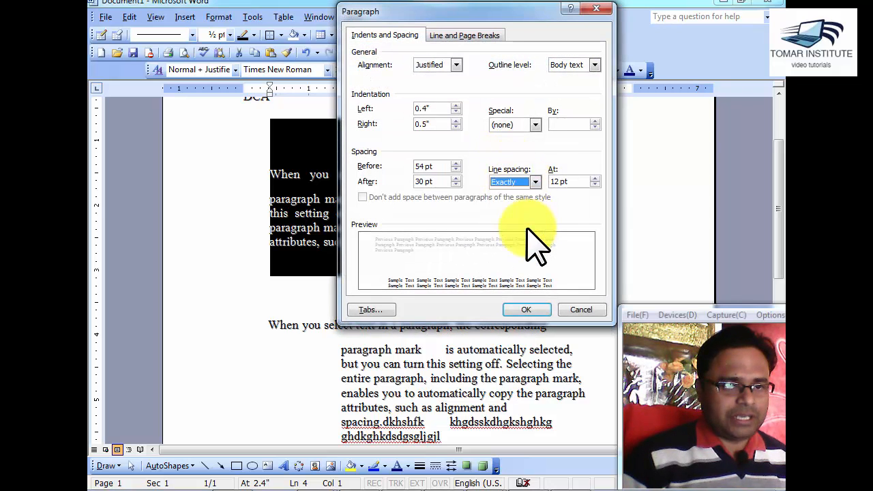
{"action": "left_click", "coordinate": [585, 181]}
{"action": "left_click_drag", "start_coordinate": [577, 181], "coordinate": [550, 182]}
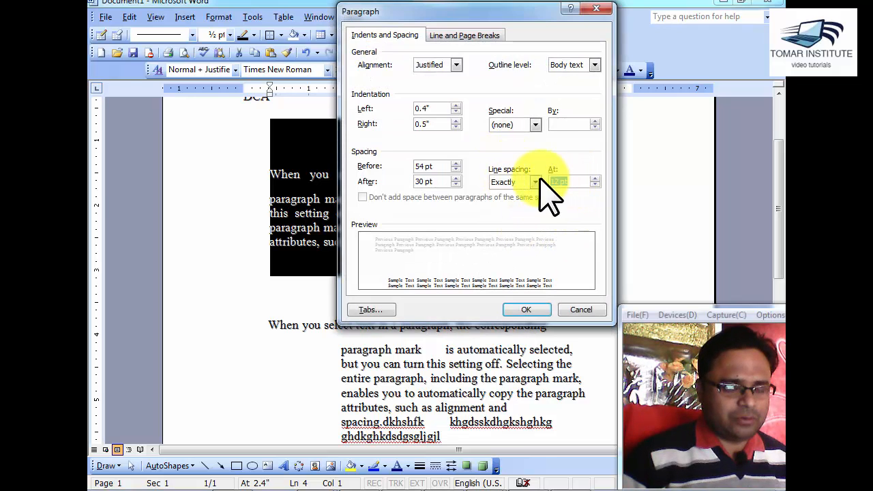
{"action": "left_click", "coordinate": [595, 185]}
{"action": "left_click", "coordinate": [594, 185]}
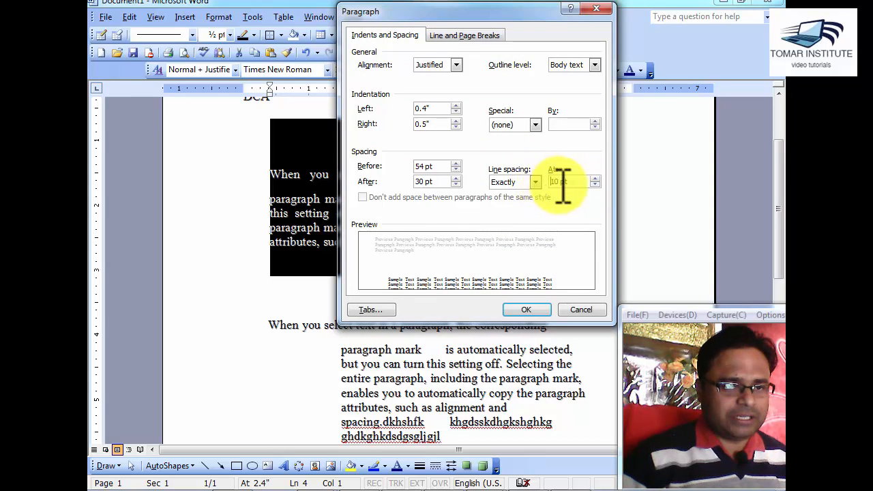
{"action": "left_click", "coordinate": [524, 310]}
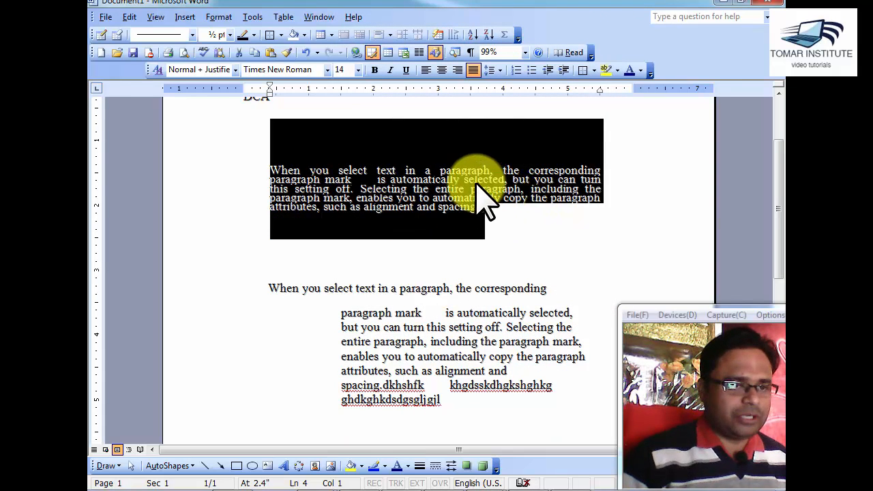
Step: Set the selected paragraph's line spacing to Multiple at 4.5 and apply it
{"action": "left_click", "coordinate": [500, 70]}
{"action": "left_click", "coordinate": [512, 164]}
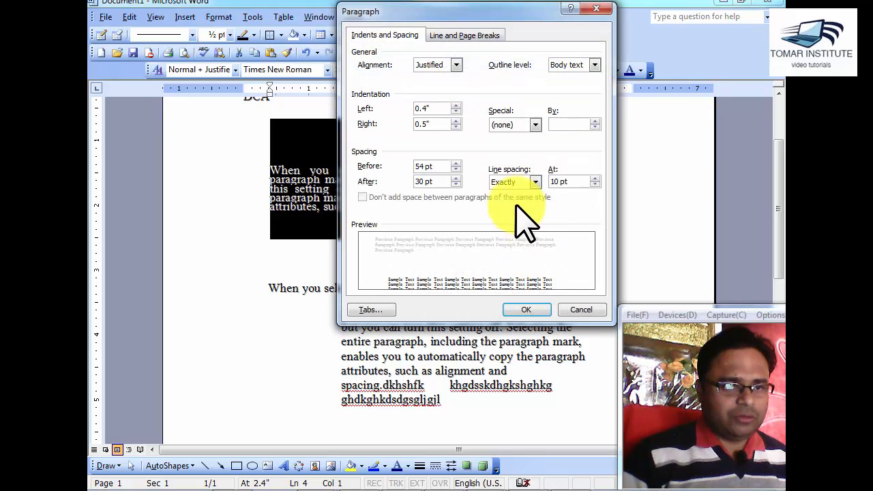
{"action": "left_click", "coordinate": [534, 183]}
{"action": "left_click", "coordinate": [520, 239]}
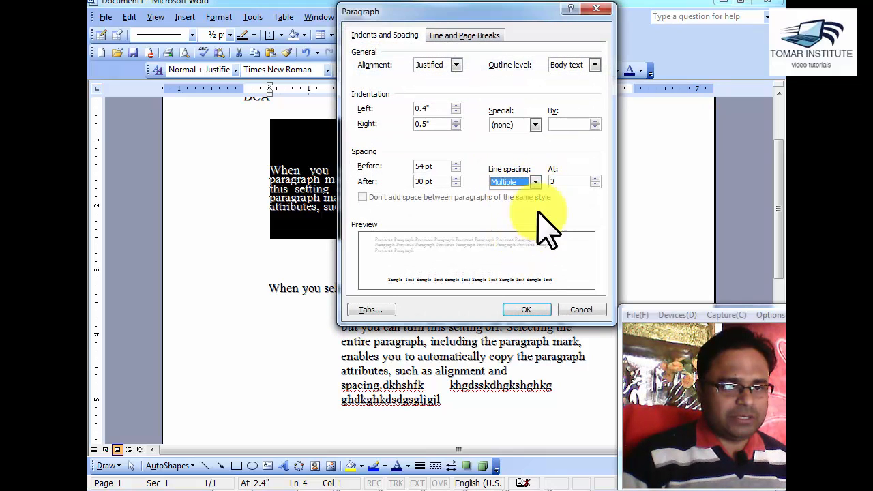
{"action": "left_click", "coordinate": [592, 180]}
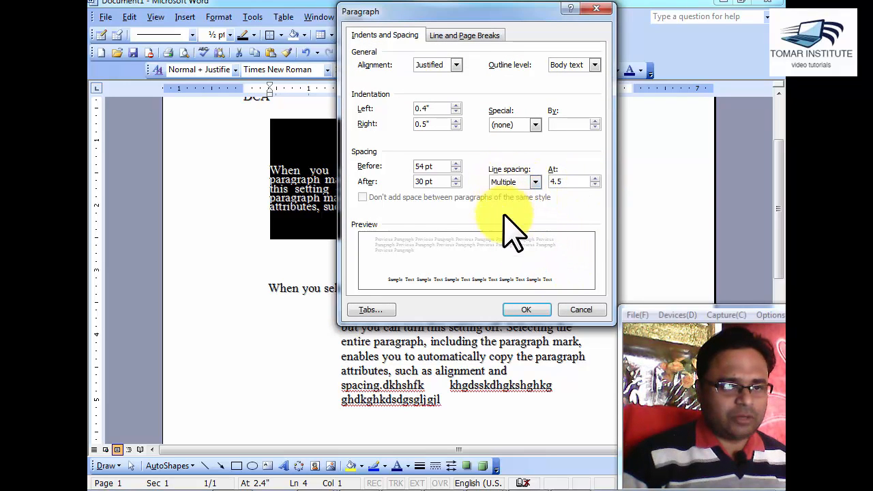
{"action": "left_click", "coordinate": [517, 310]}
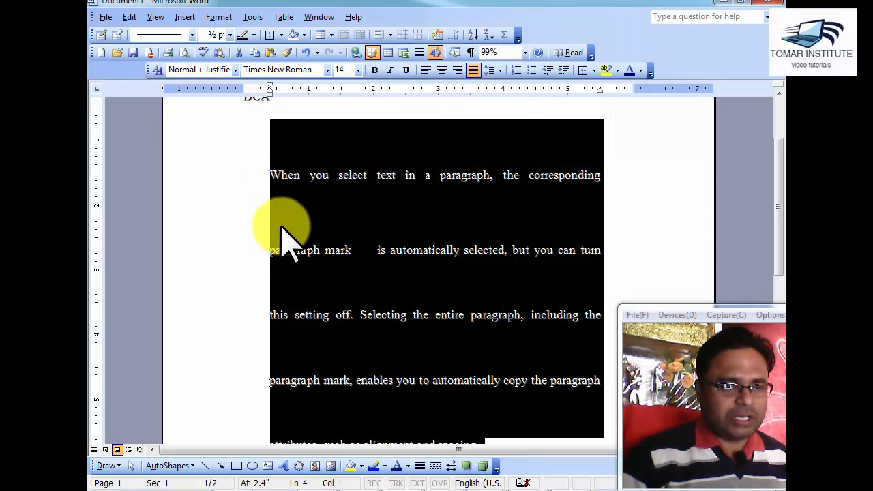